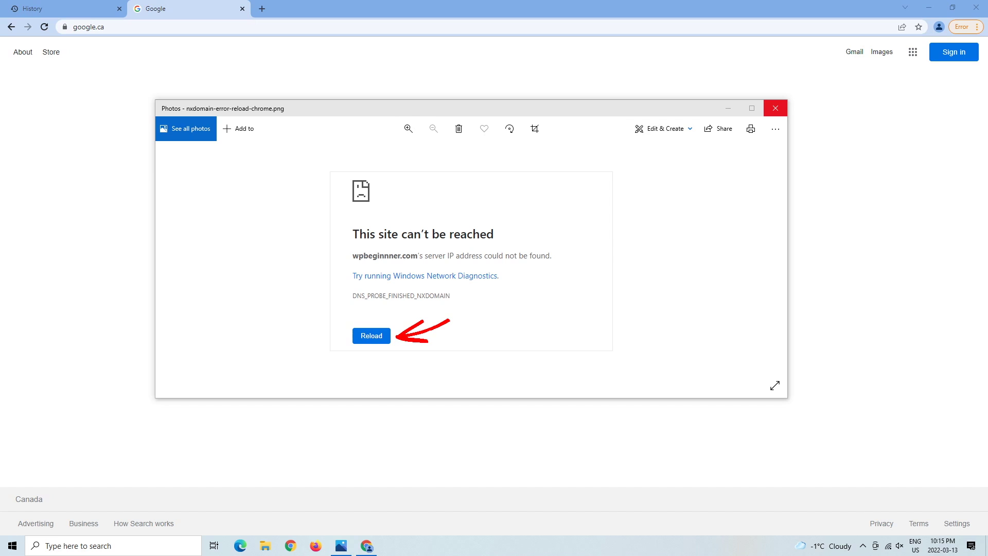
Step: Close the Photos viewer showing the nxdomain-error-reload-chrome.png screenshot
click(776, 108)
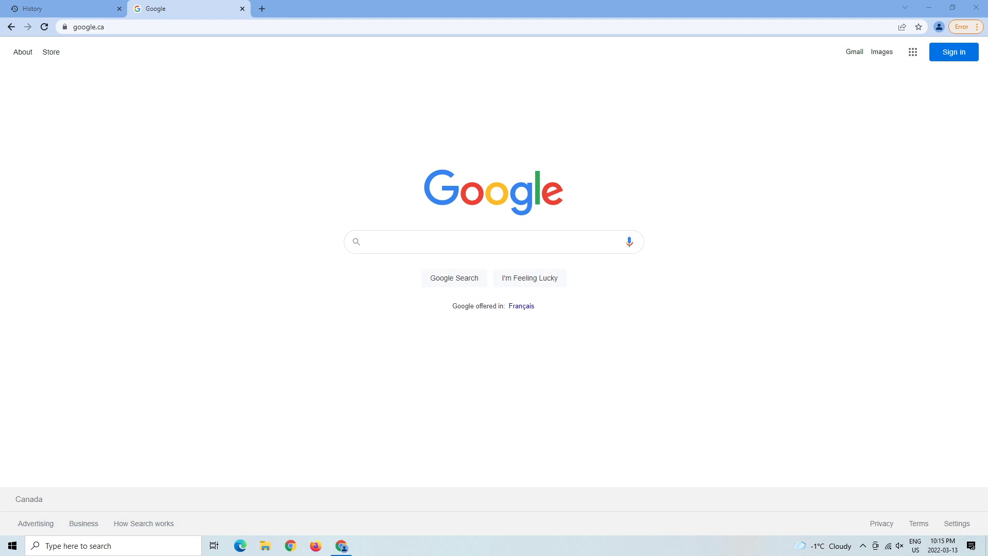
Step: Show Chrome's three-dot menu with the More tools submenu expanded
click(976, 27)
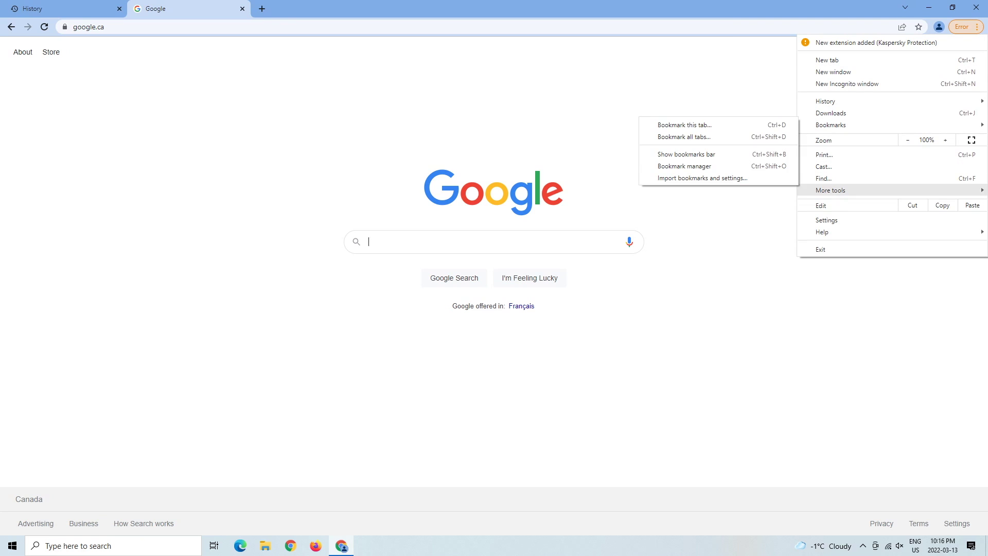
mouse_move(844, 190)
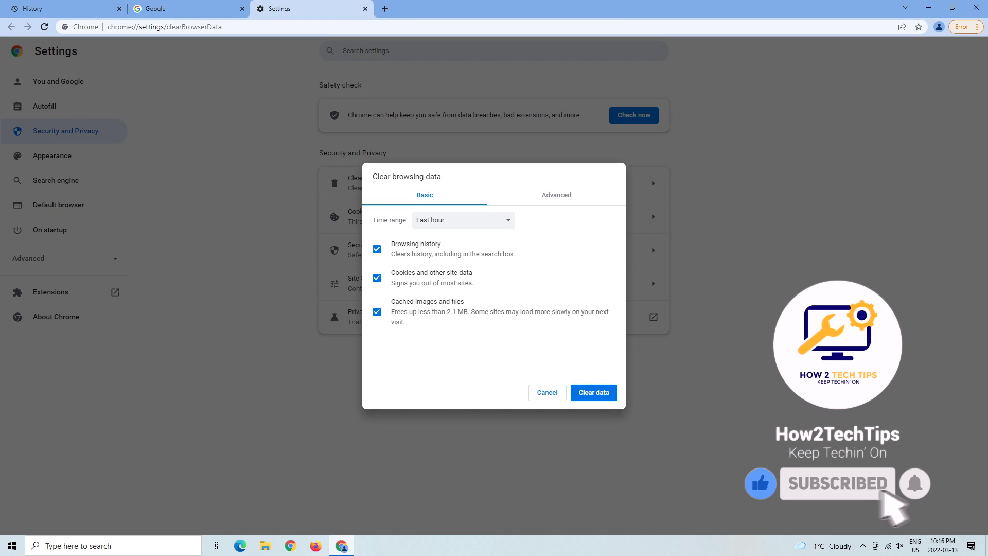
Step: Clear history, cookies and cached files for All time, then close the Settings tab
key(alt+Down)
key(End)
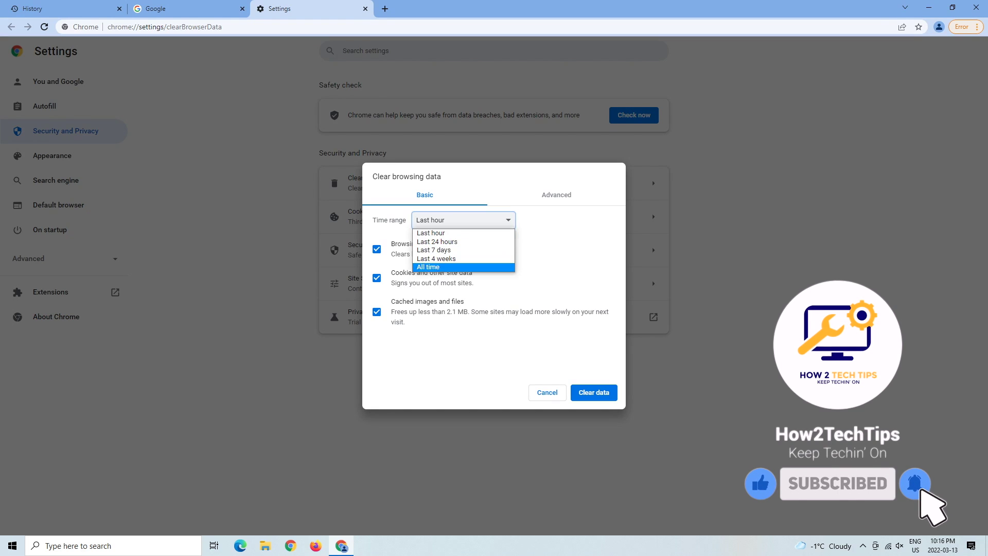
key(Home)
key(Return)
key(alt+Down)
key(Down)
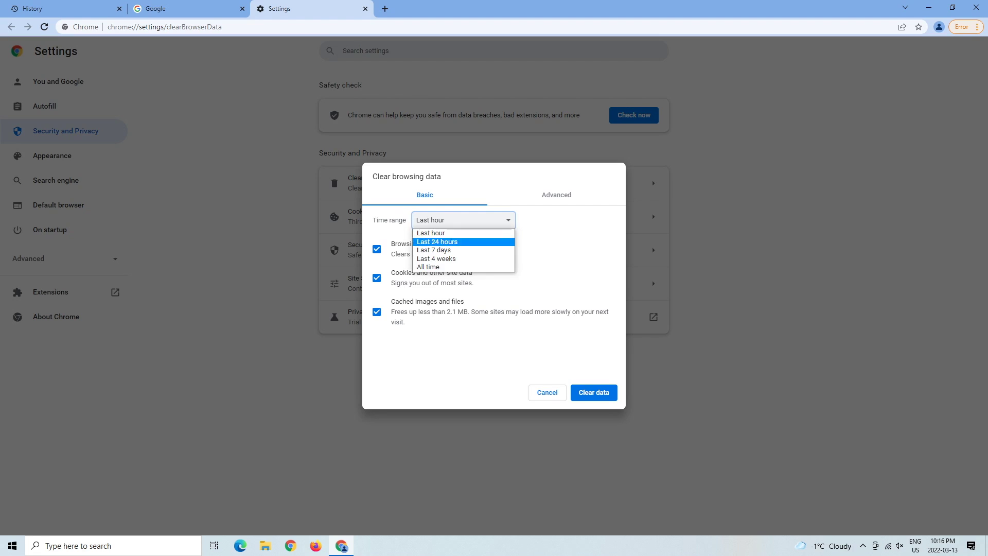
key(End)
key(Return)
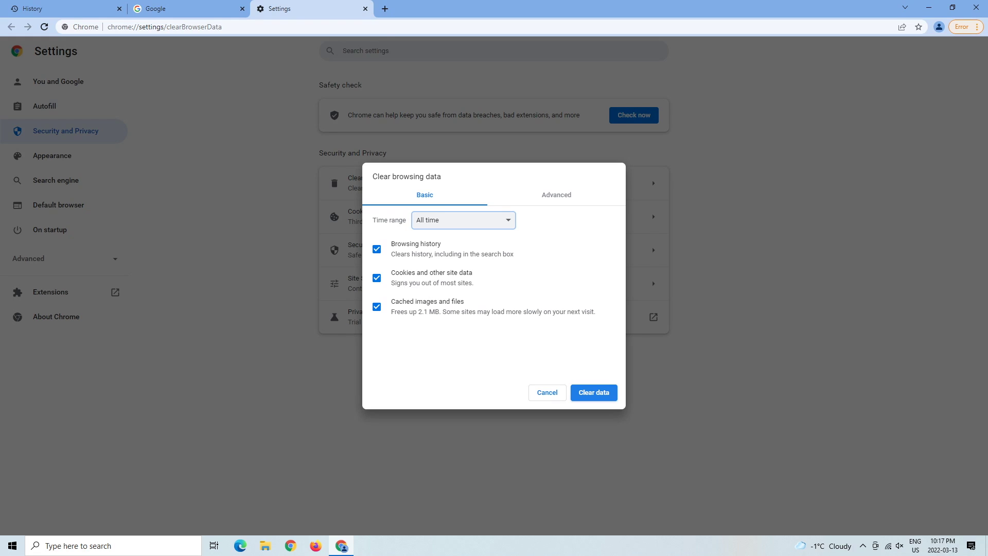
click(593, 392)
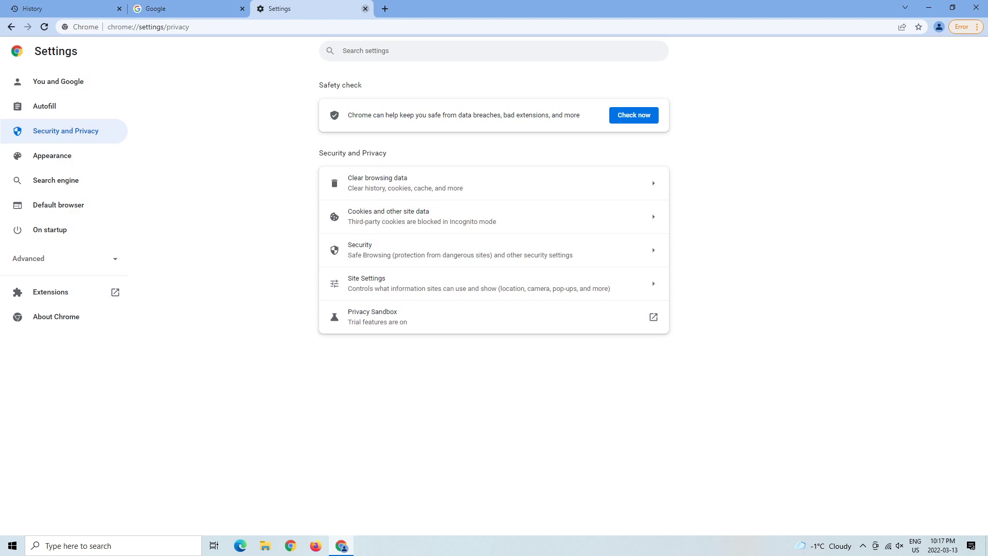
click(365, 9)
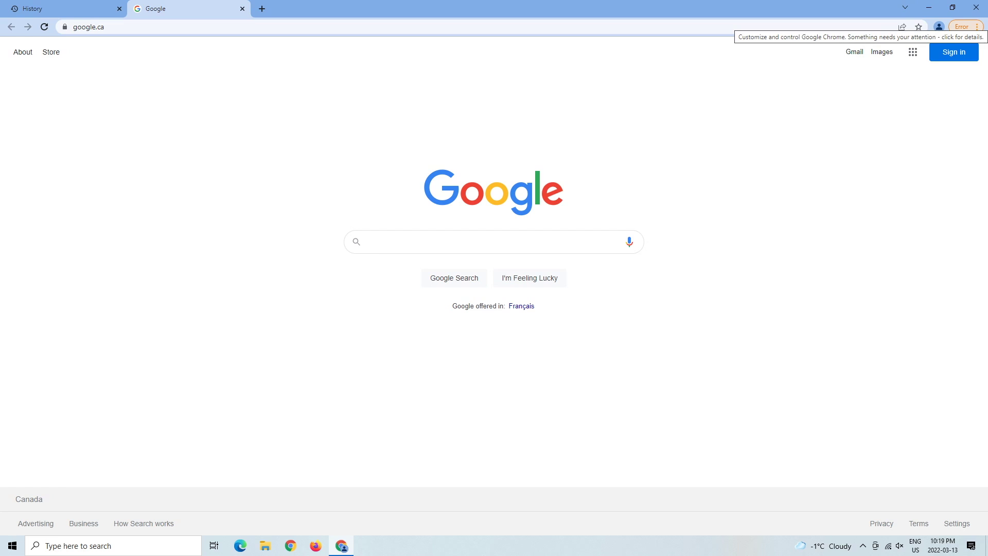
click(961, 27)
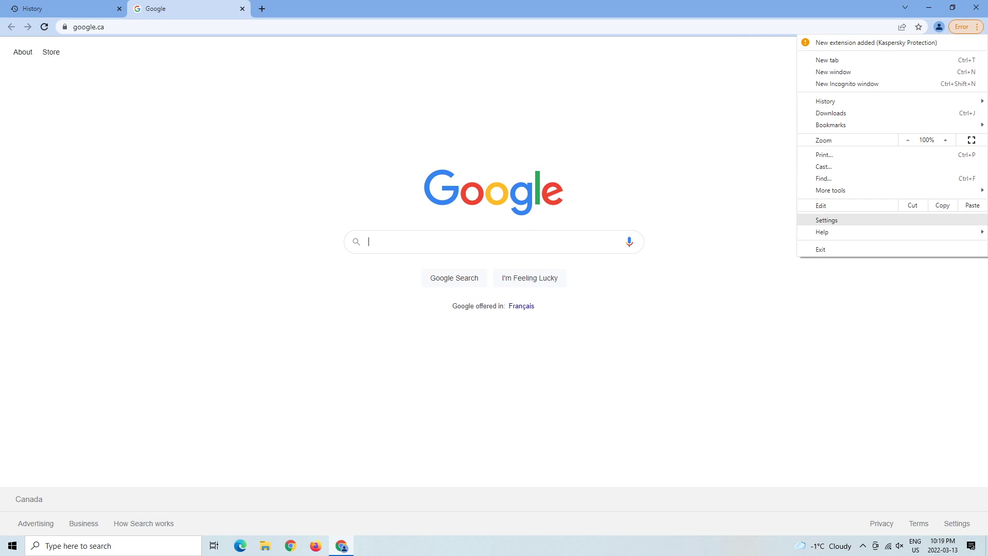
click(826, 220)
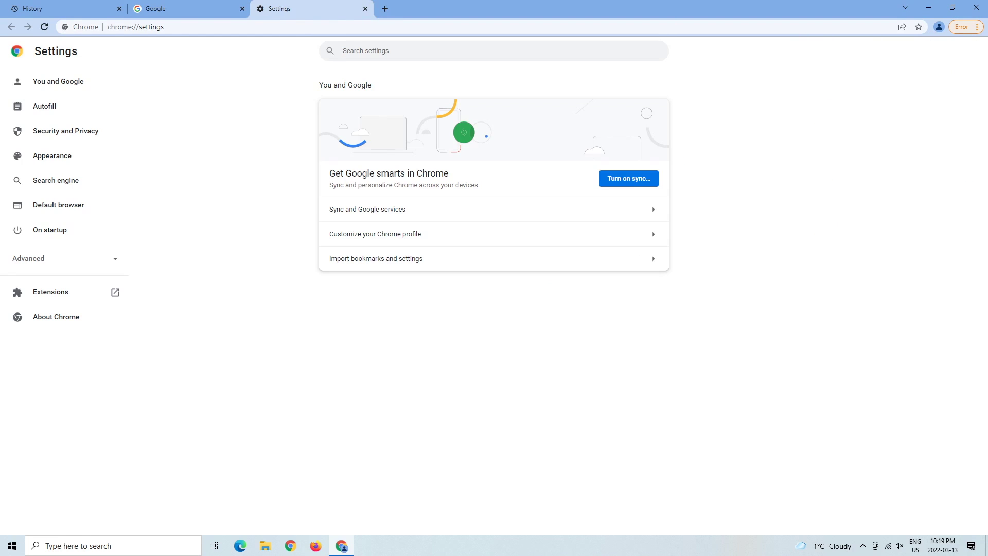
click(62, 258)
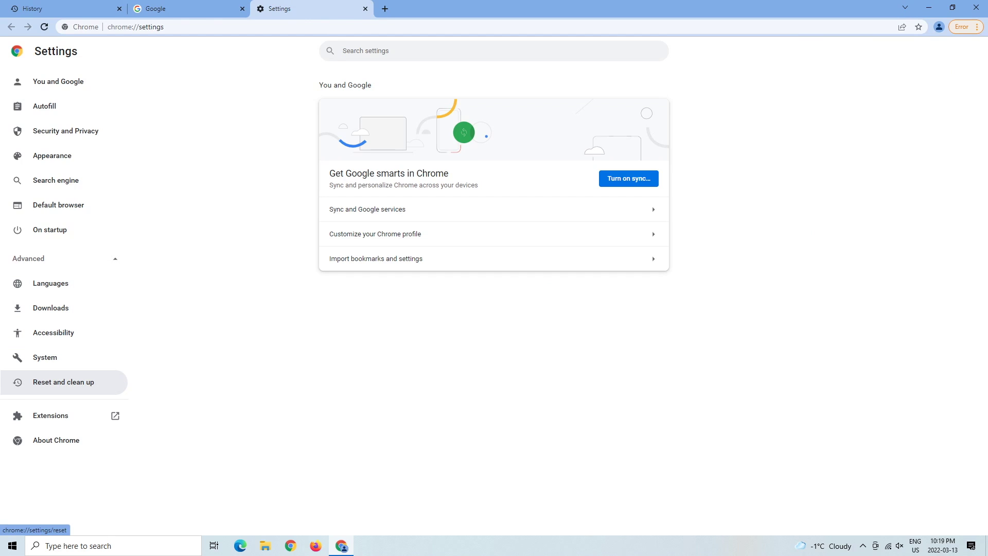
click(62, 382)
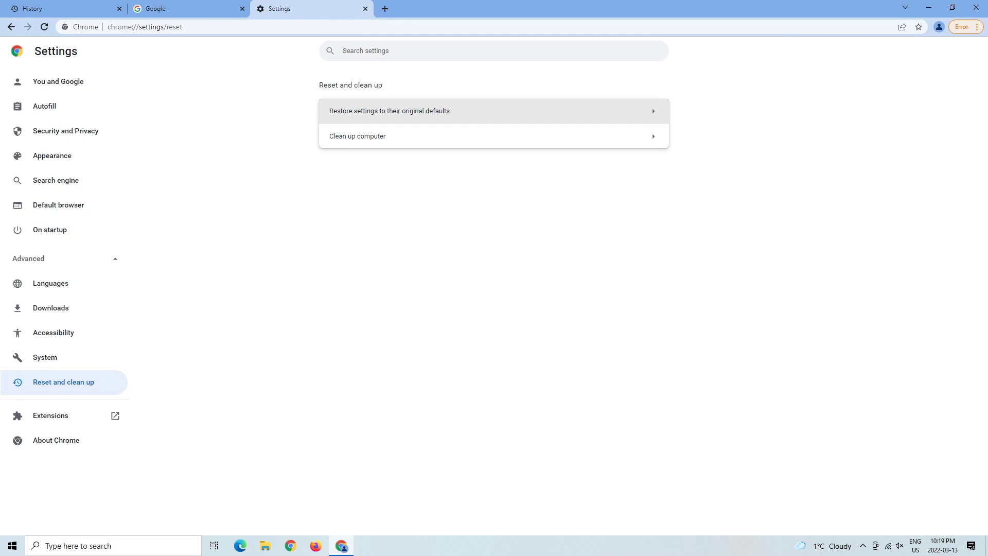
click(389, 111)
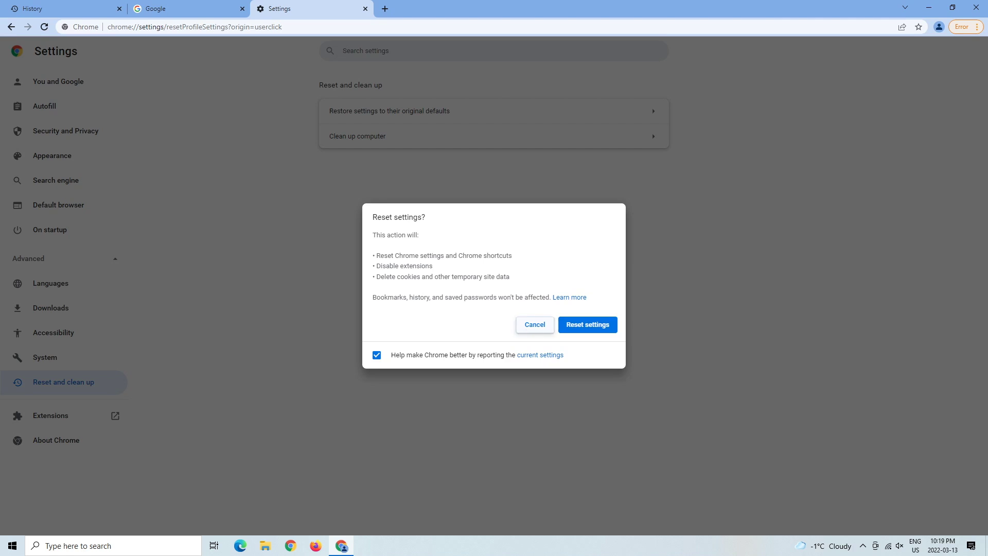
key(Escape)
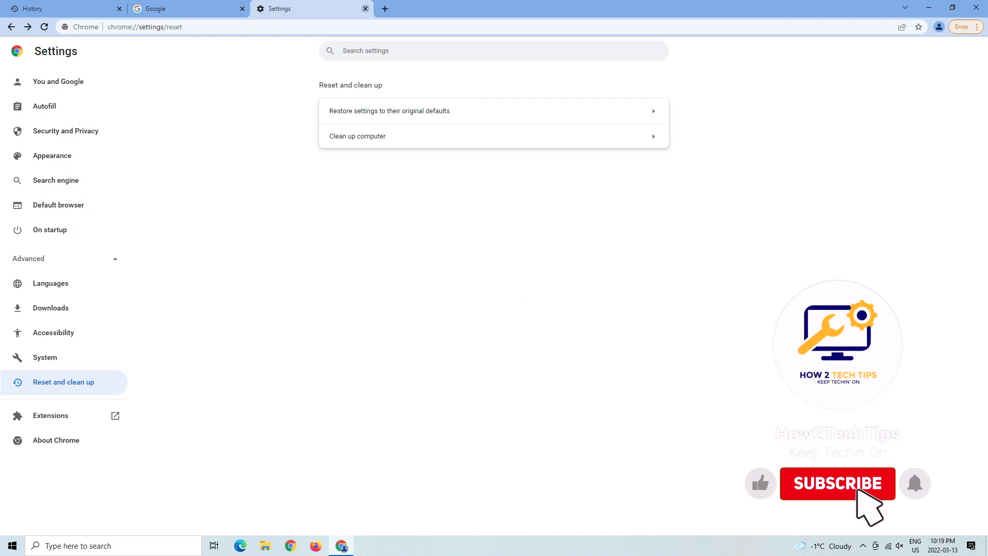
key(ctrl+w)
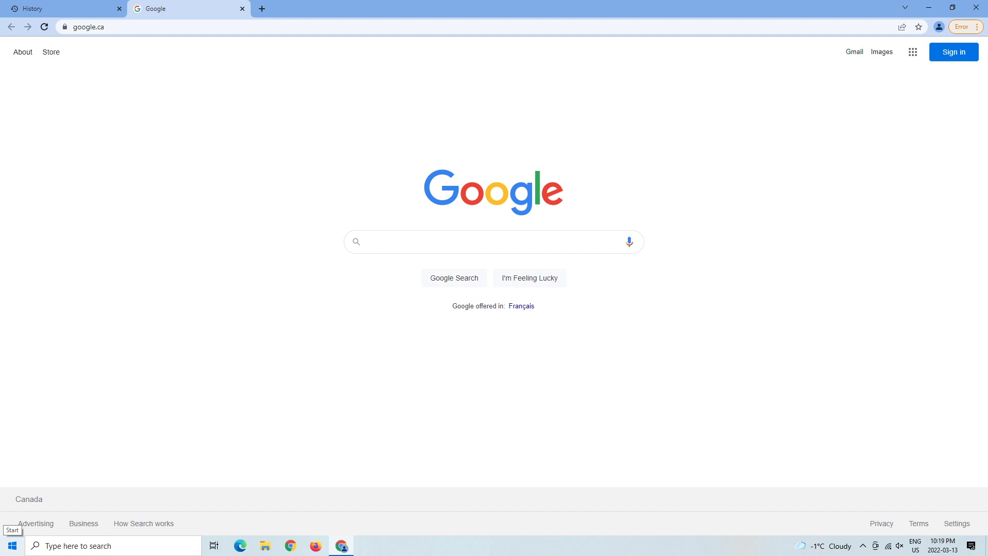
Step: Launch the Services app by searching 'services' in Windows Search
click(77, 545)
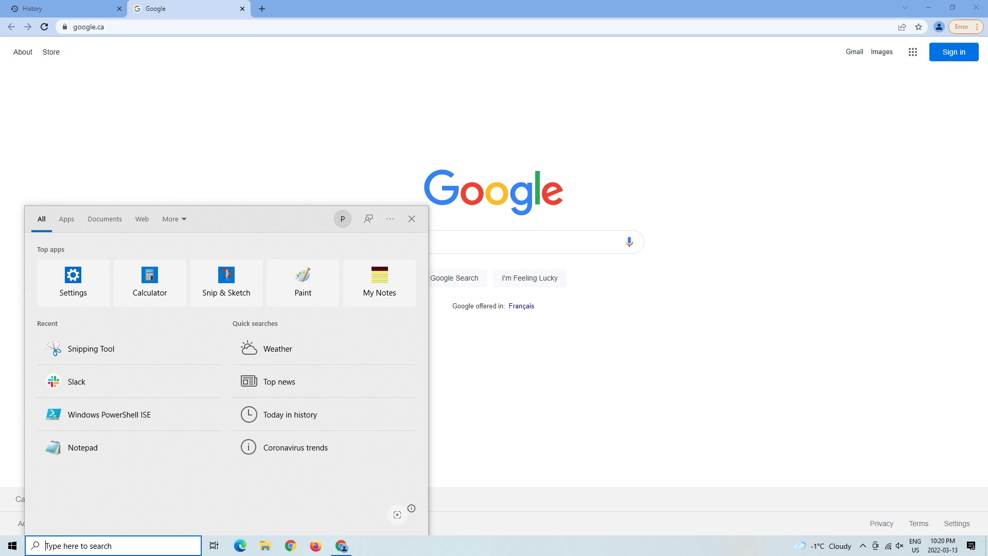
text(services)
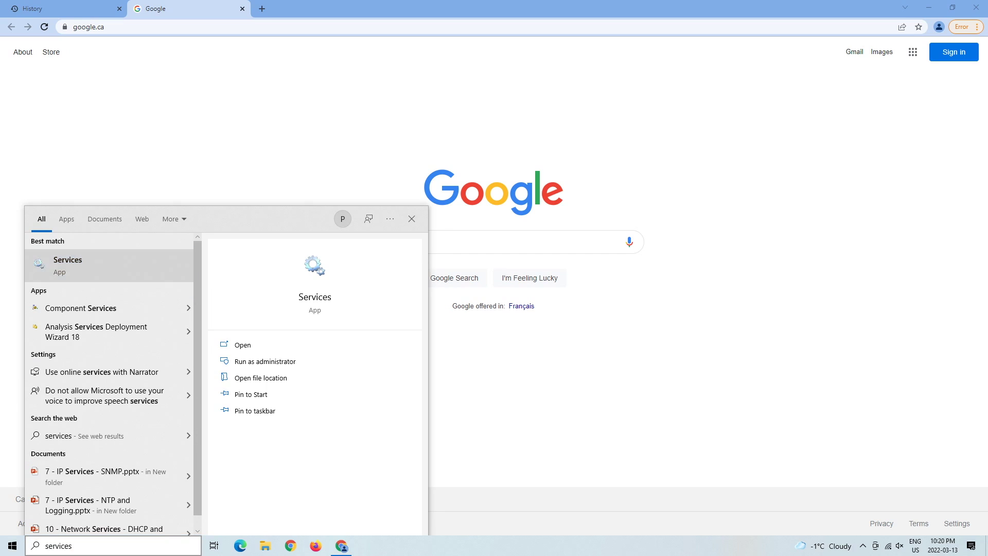
key(Return)
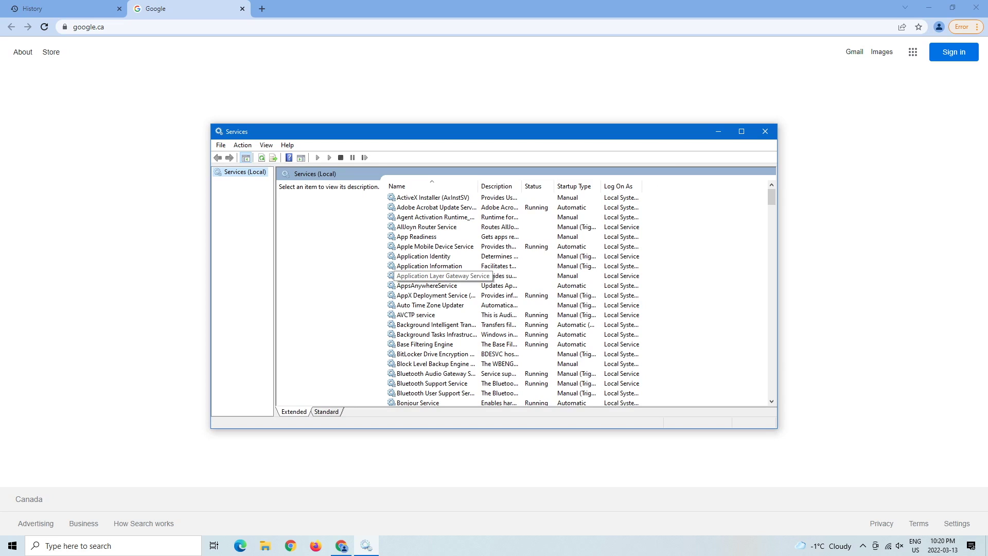
scroll(515, 298, down, 7)
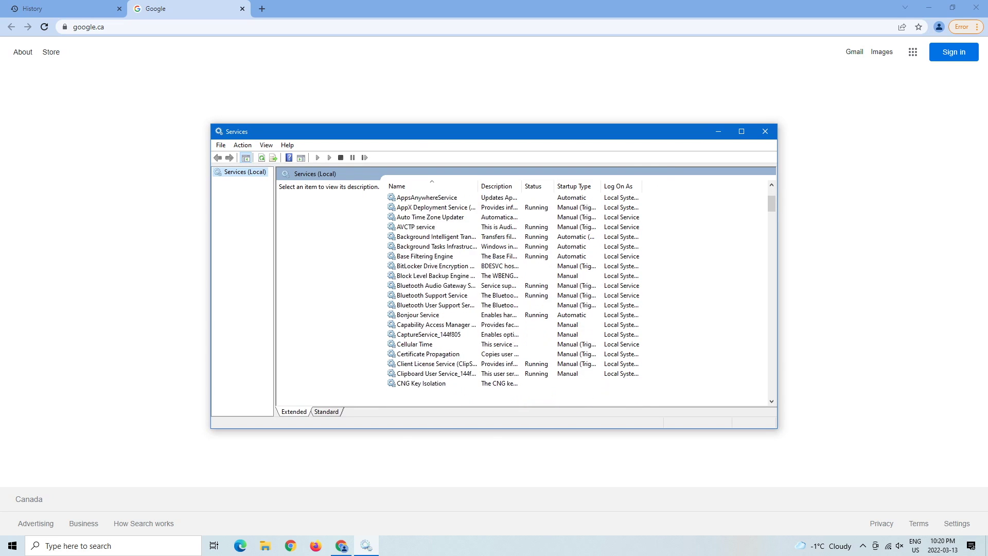
scroll(427, 306, down, 2)
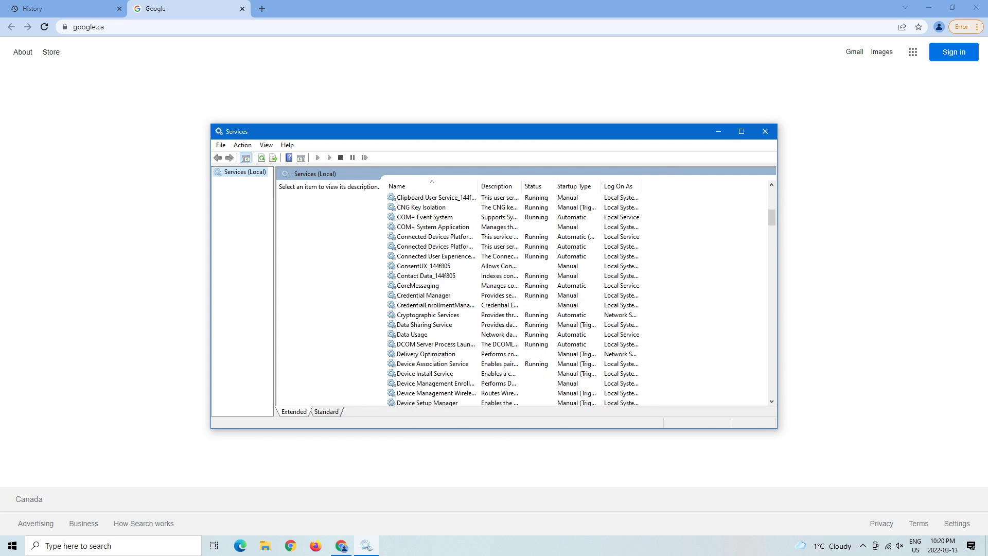
scroll(515, 298, down, 5)
scroll(514, 298, down, 1)
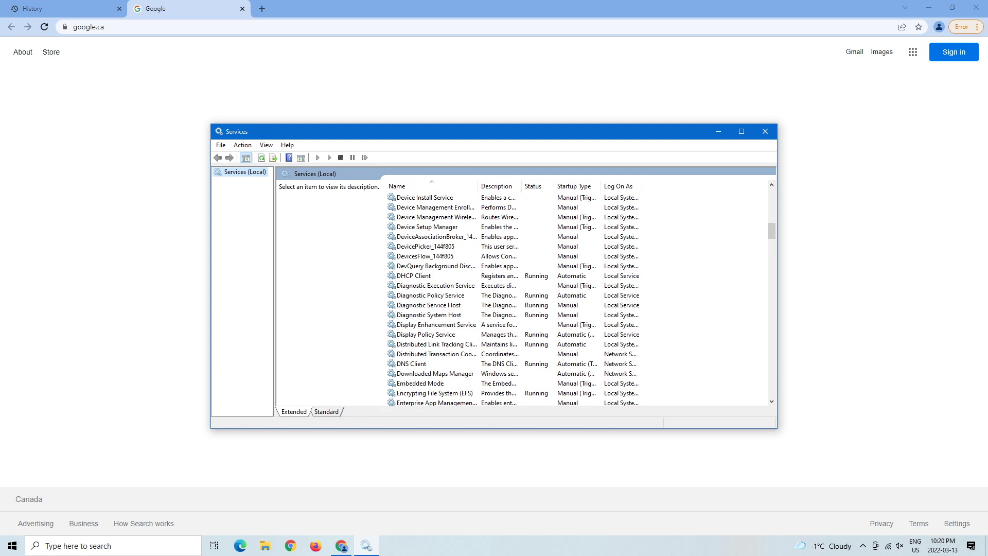
click(412, 363)
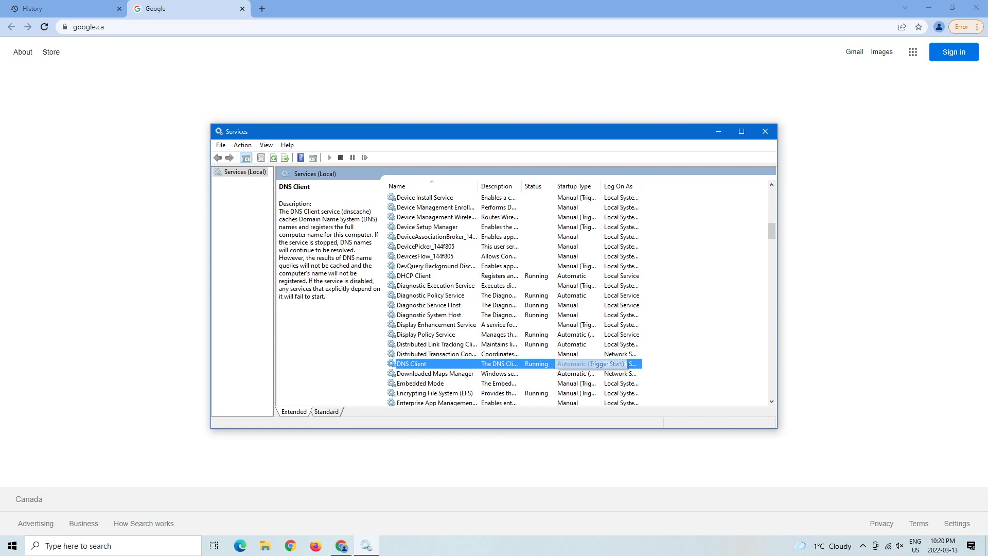
right_click(501, 364)
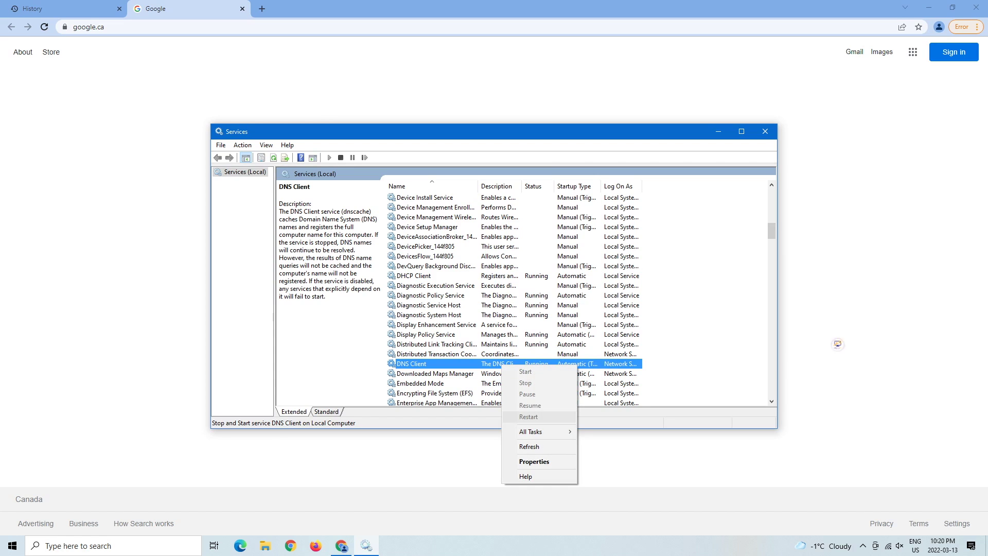
key(Escape)
key(shift+F10)
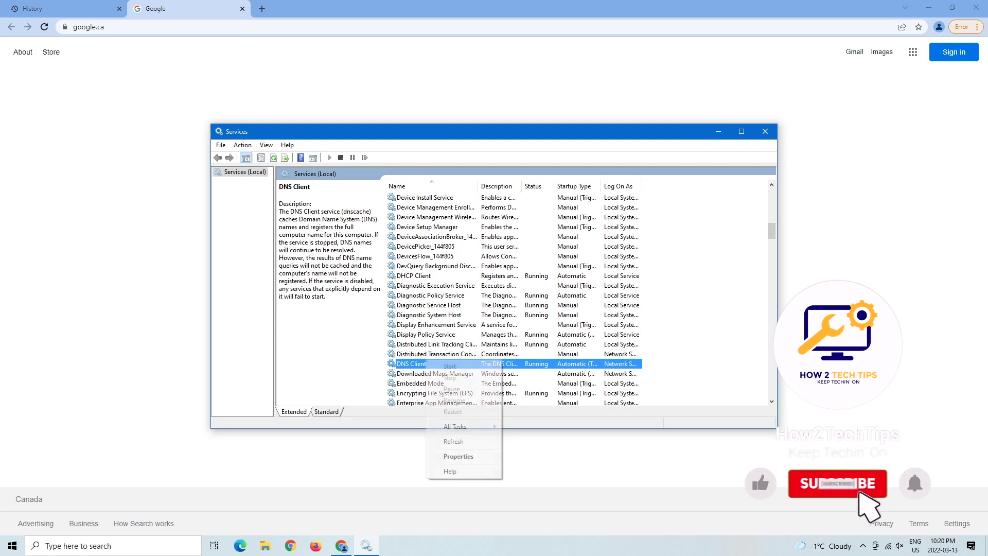
key(Down)
key(Down)
key(Down)
key(Down)
key(Up)
key(Up)
key(Up)
key(Up)
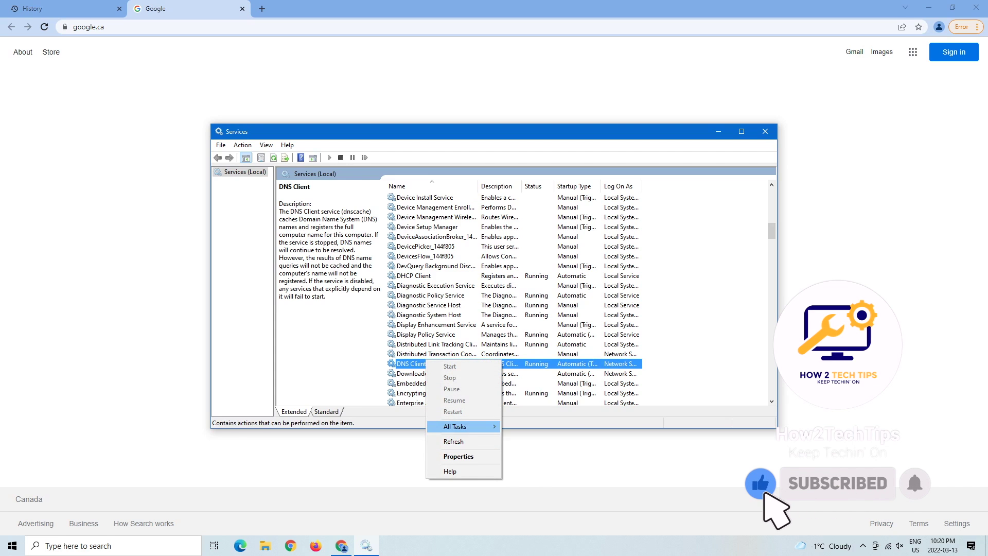
key(Down)
key(Down)
key(Down)
key(Down)
key(Down)
key(Return)
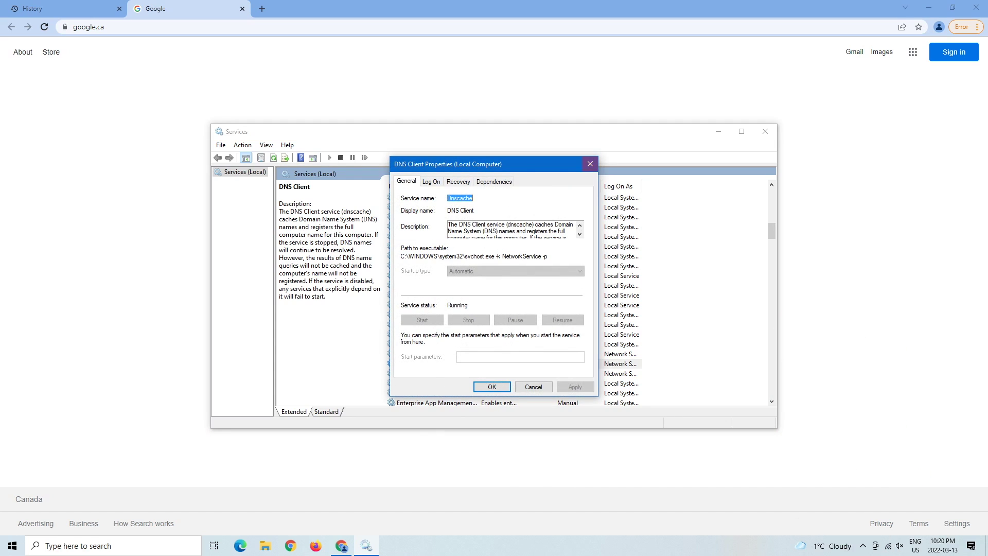
key(Return)
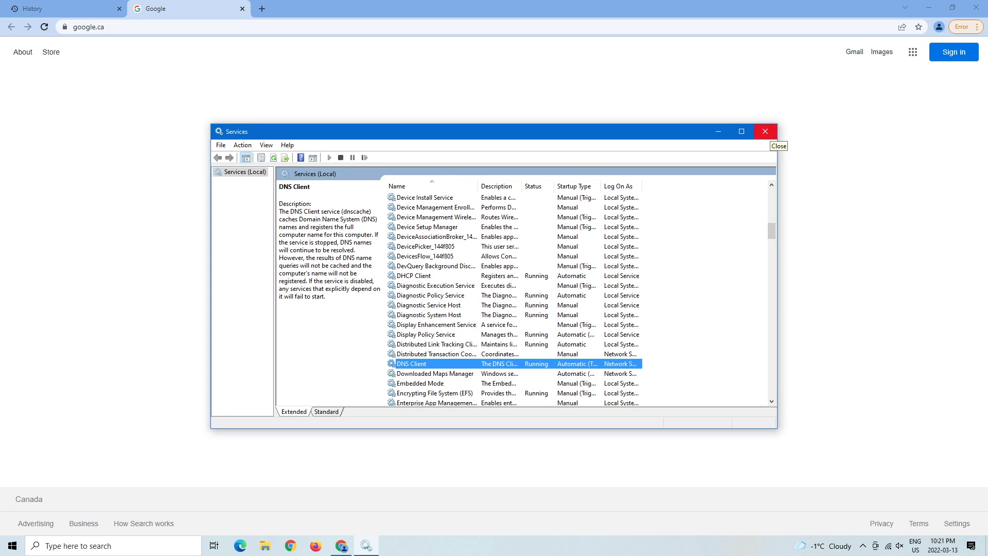
Step: Close the Services console to return to the Google homepage in Chrome
click(765, 131)
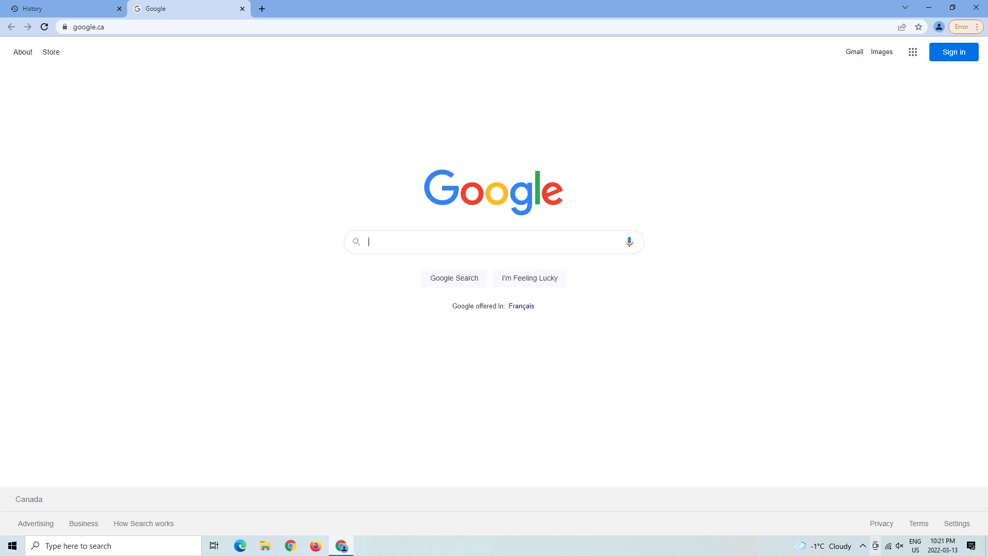
Step: Open Network & Internet settings from the tray network icon and maximize the window
right_click(888, 546)
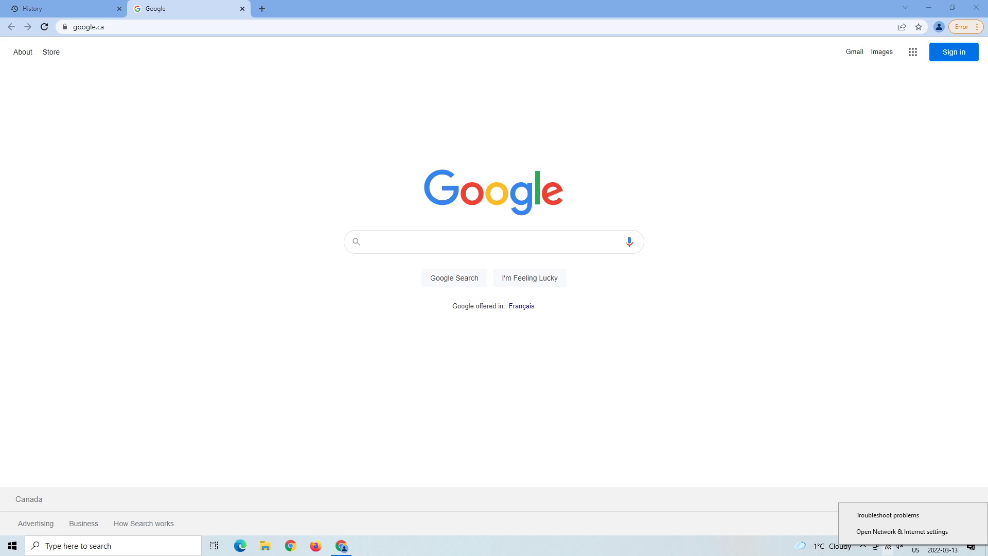
key(Escape)
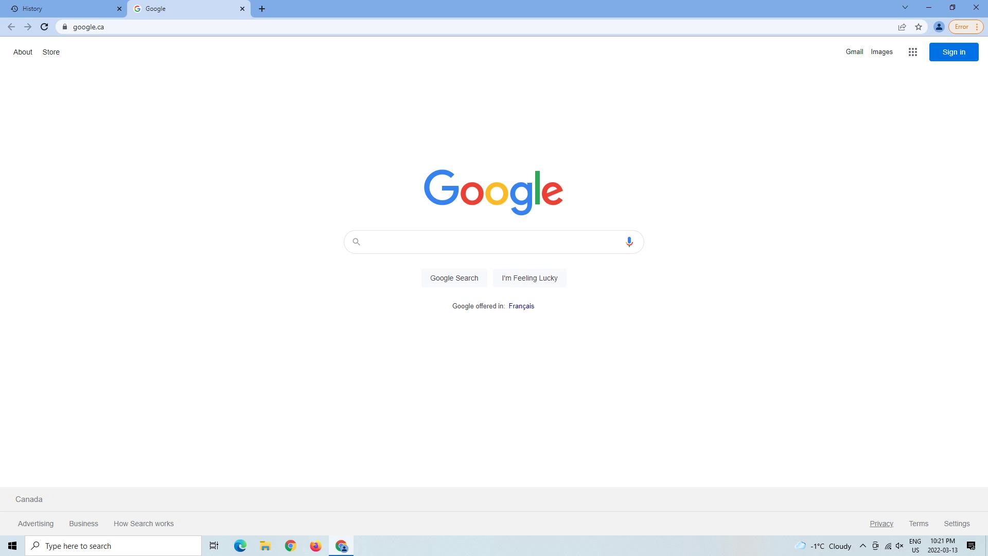
right_click(888, 545)
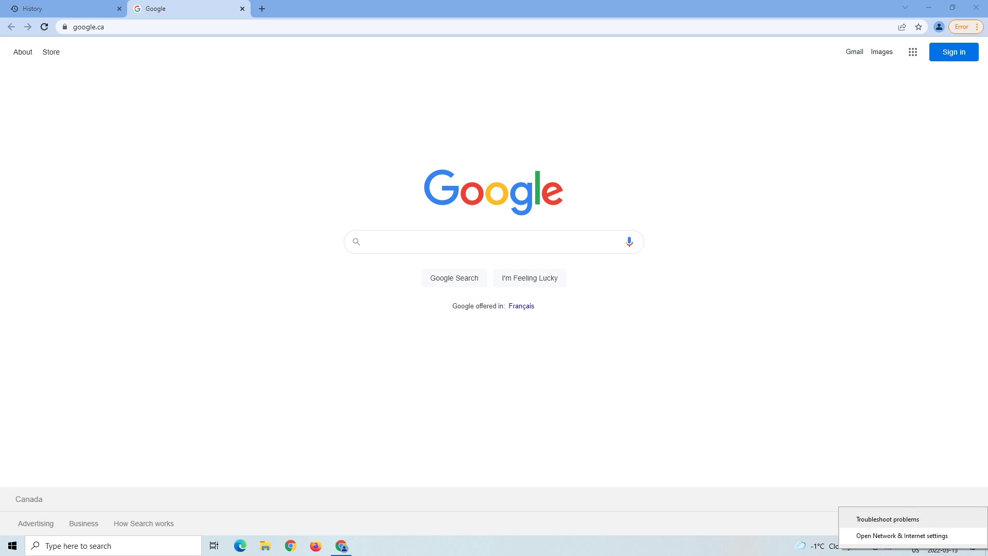
click(901, 535)
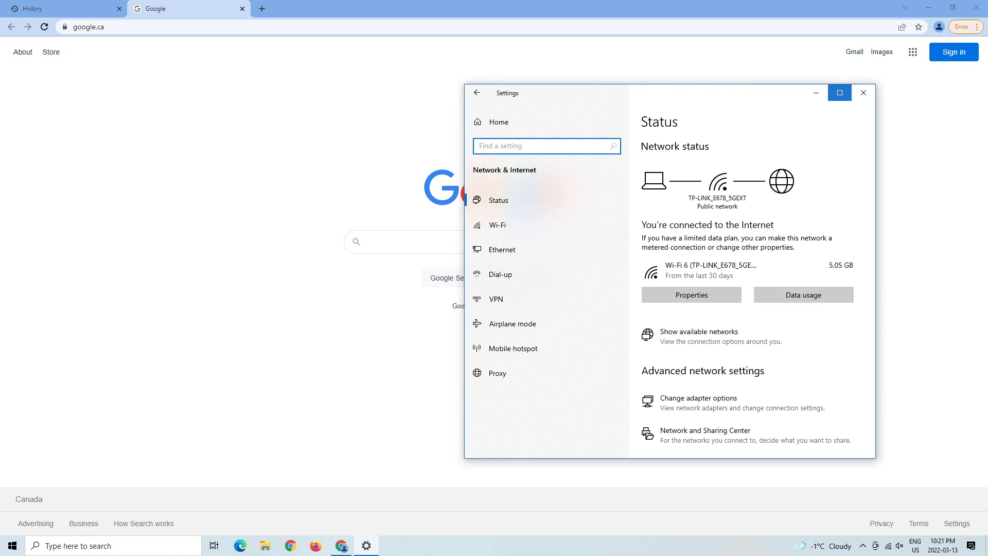
click(839, 93)
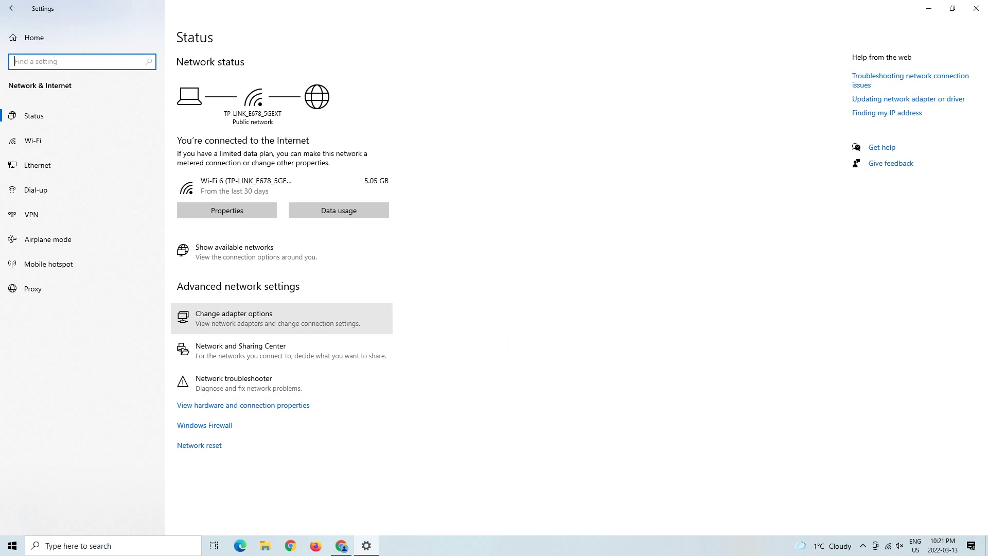
Step: Open the Wi-Fi 6 adapter's Internet Protocol Version 4 (TCP/IPv4) properties
click(278, 318)
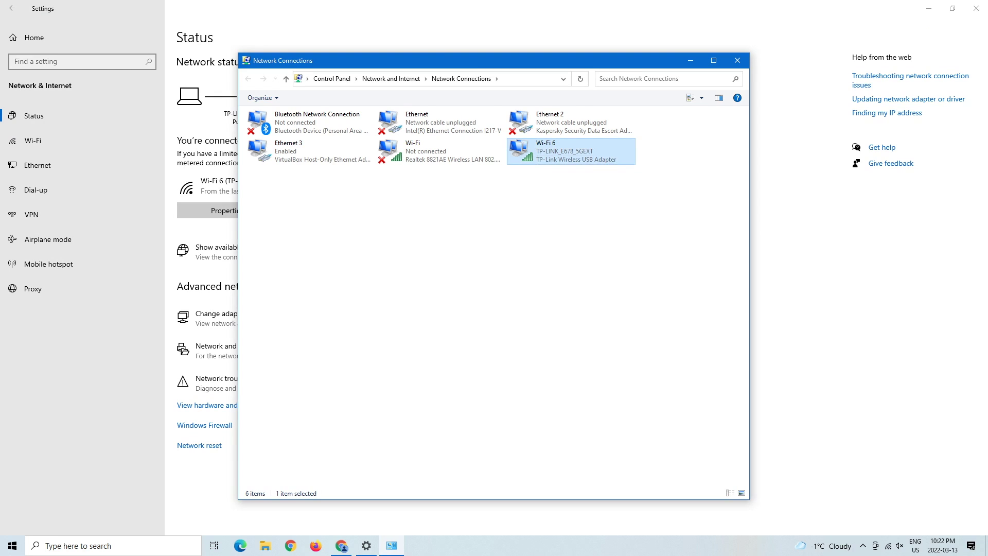
right_click(537, 155)
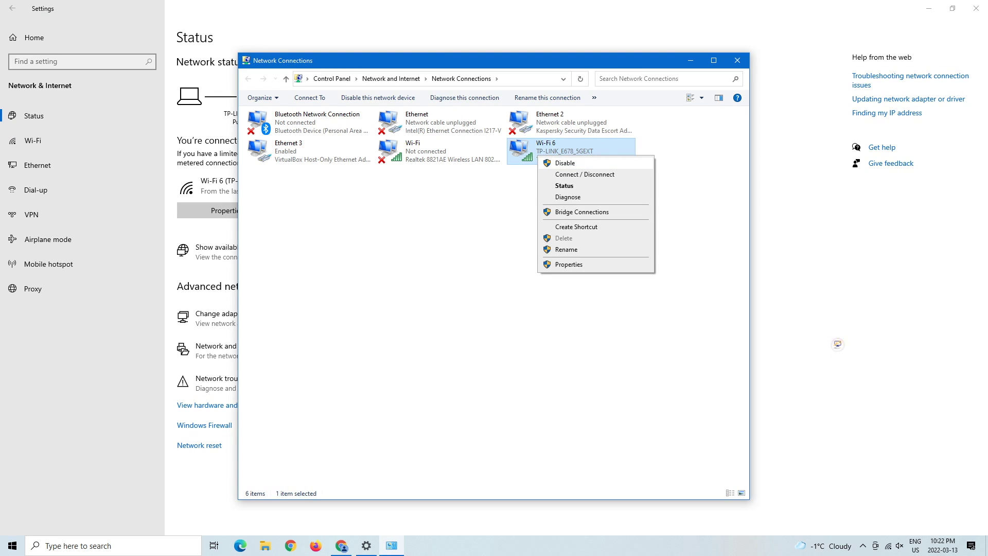
click(568, 264)
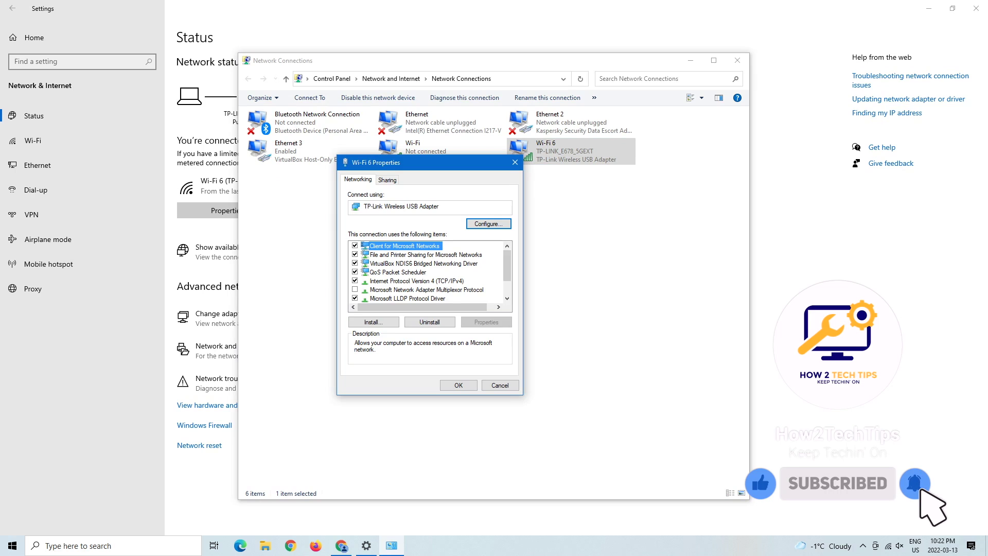
scroll(427, 272, down, 1)
scroll(427, 273, up, 1)
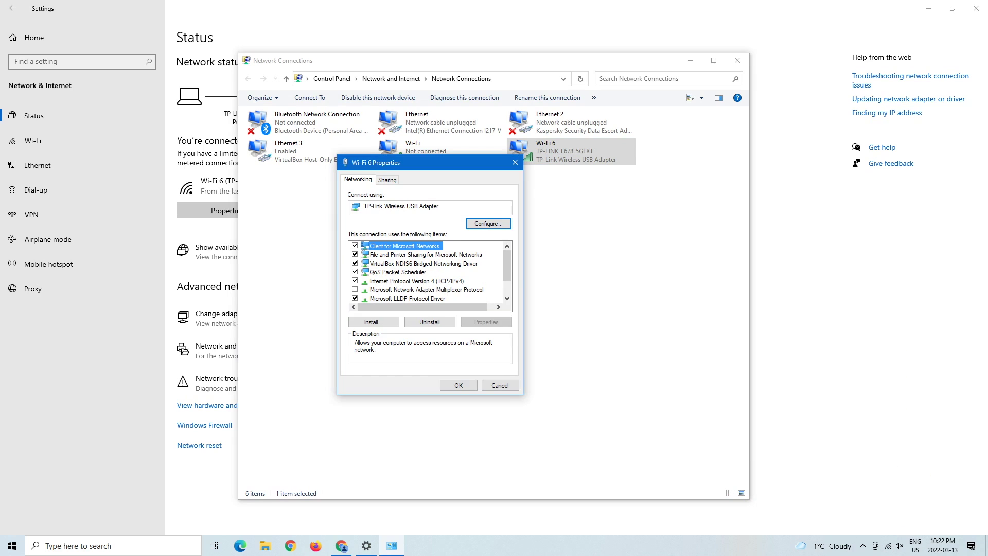
click(416, 281)
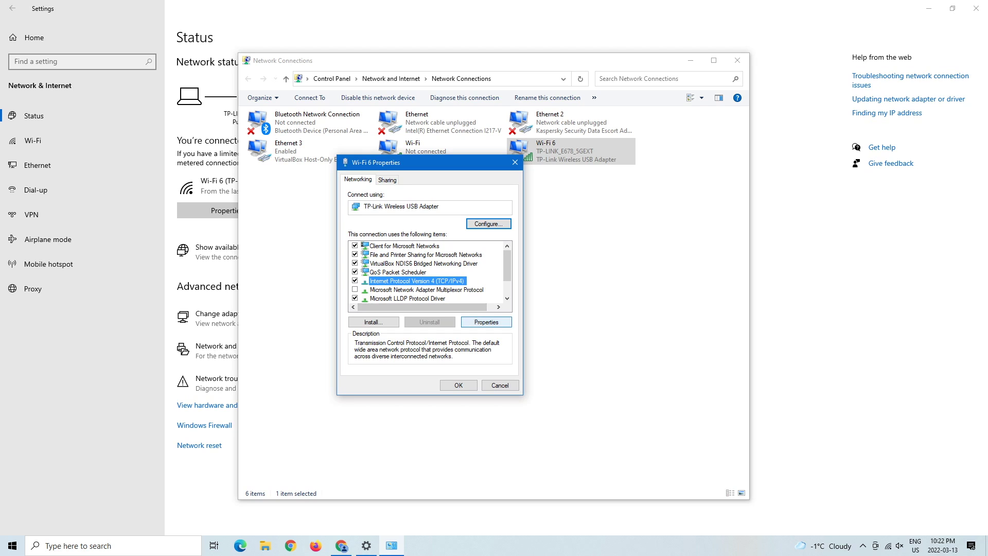
click(486, 321)
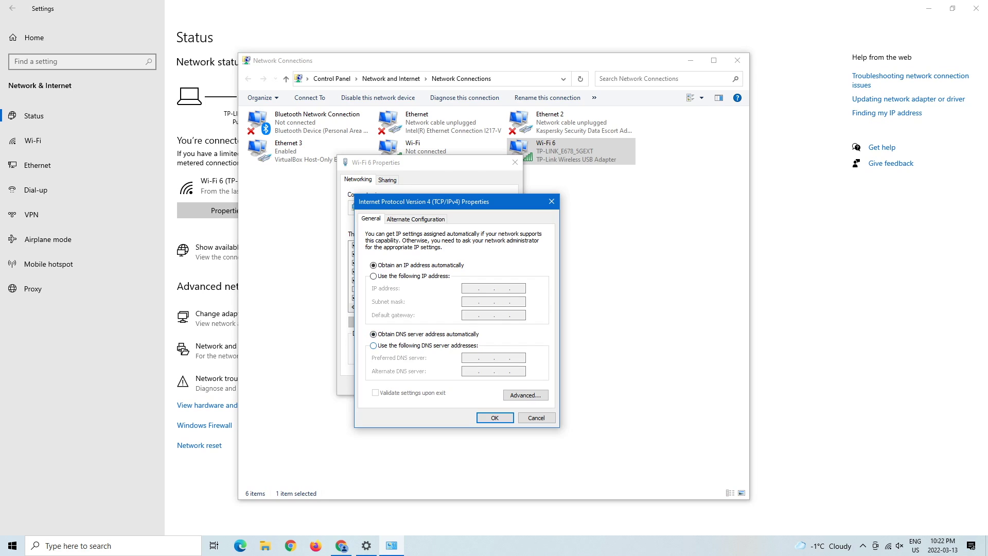
Step: Set Wi-Fi 6 DNS servers to 8.8.8.8 and 8.8.4.4 with Validate settings upon exit checked
key(alt+e)
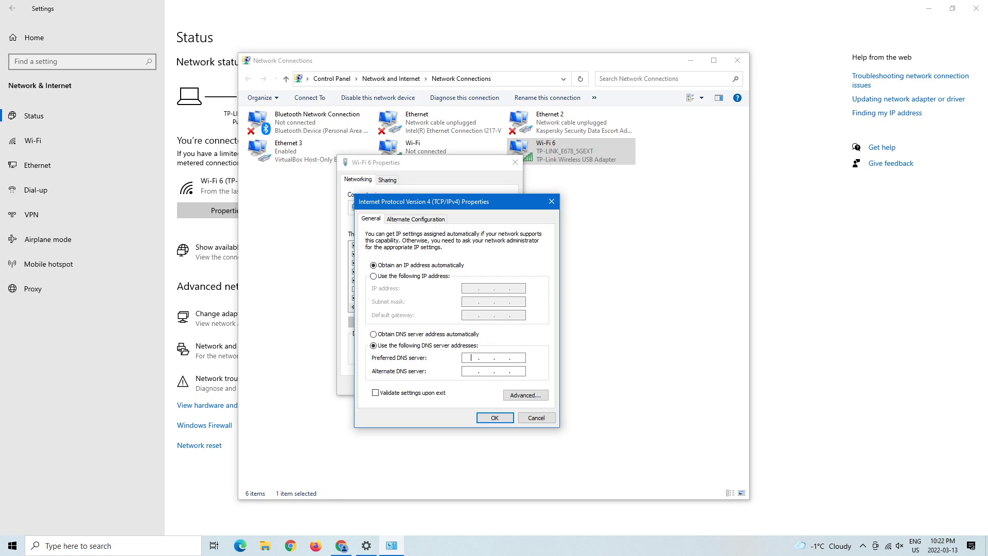
text(0)
key(BackSpace)
text(.8.8.8)
click(471, 370)
key(Tab)
key(space)
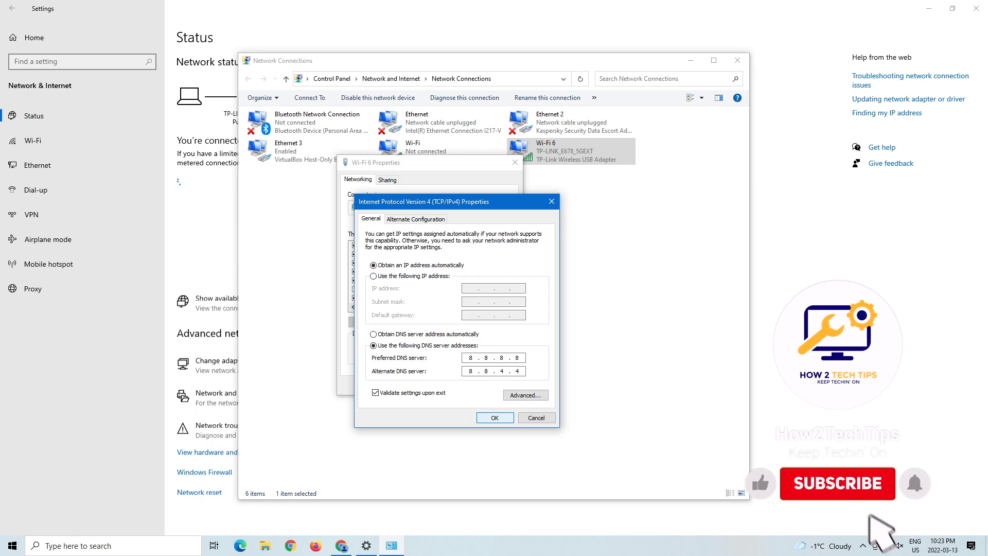
Step: Apply the DNS changes, close the Wi-Fi 6 dialogs and Network Connections, and return to Chrome
key(Return)
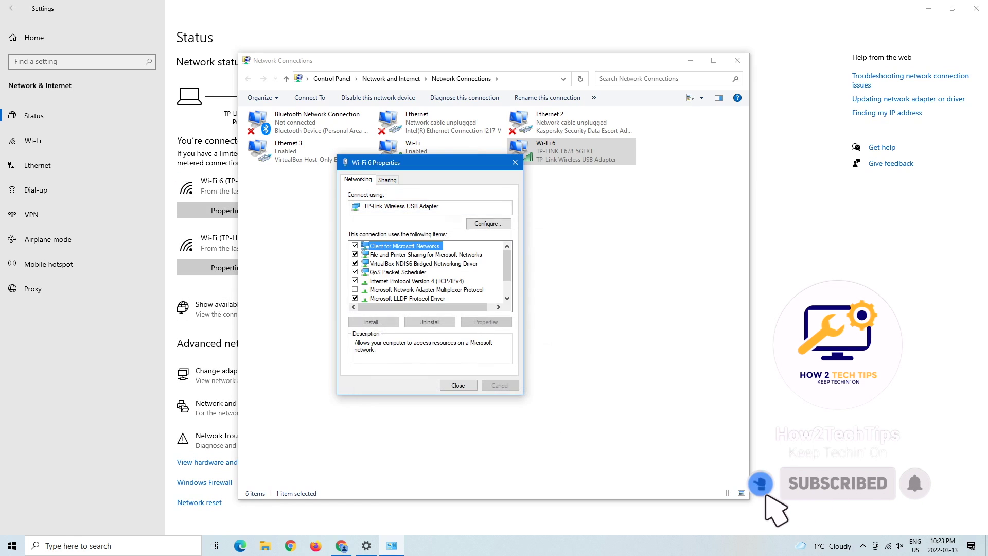
key(Return)
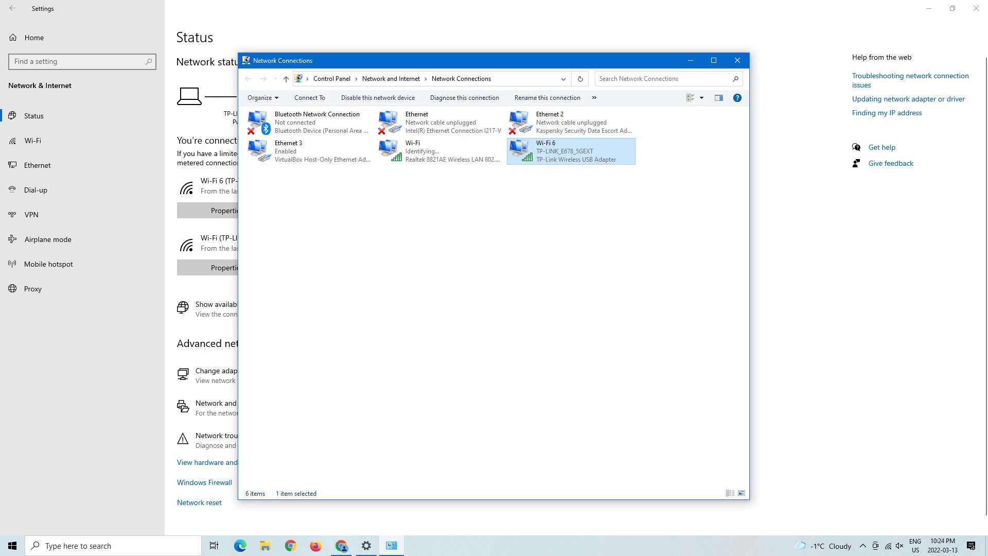
key(alt+F4)
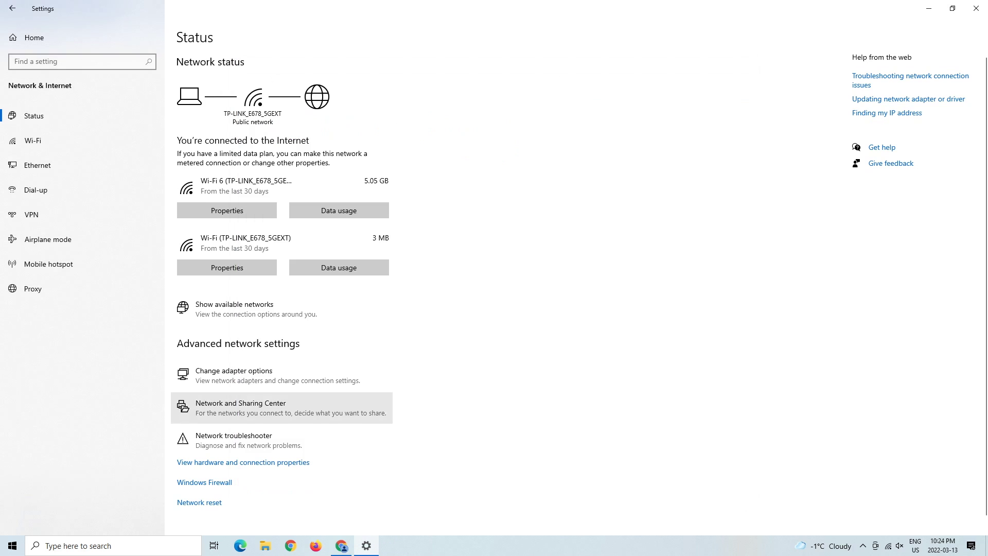
click(341, 545)
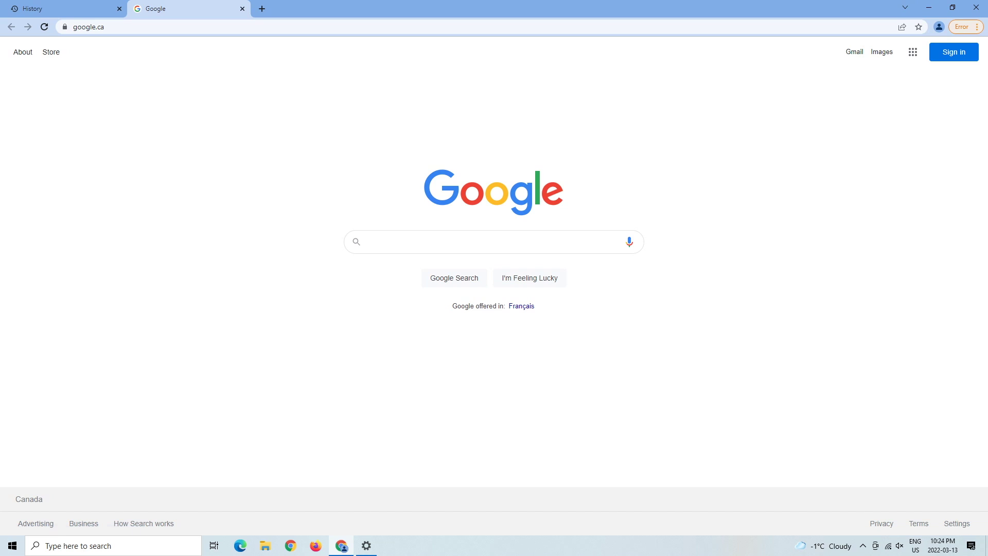
Step: Launch Windows PowerShell as administrator and enter ipconfig /release
click(113, 545)
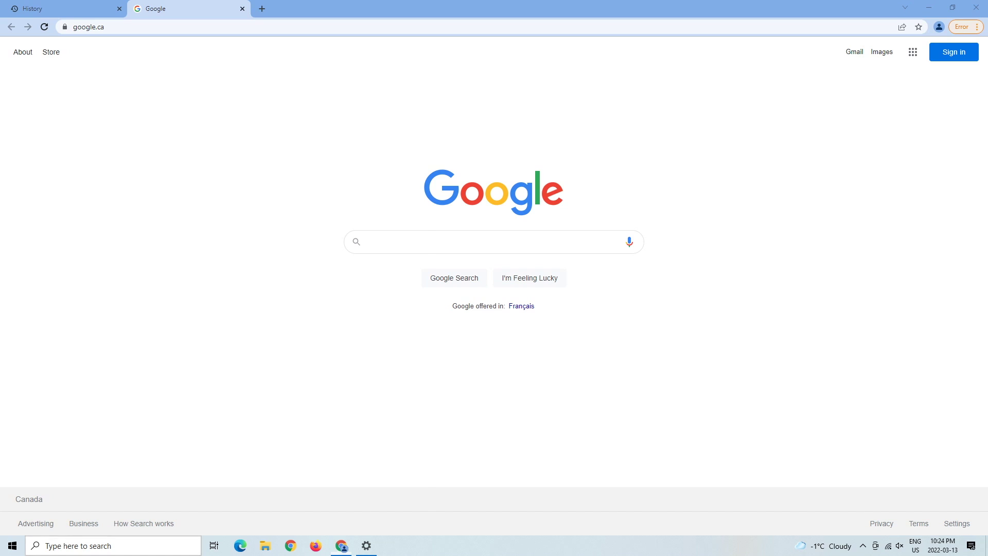
text(powershell)
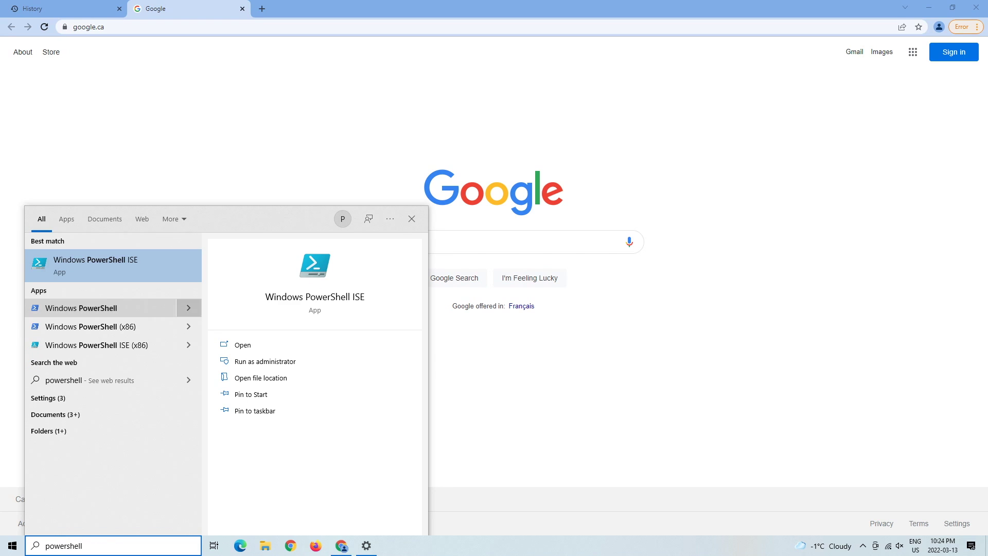
key(Down)
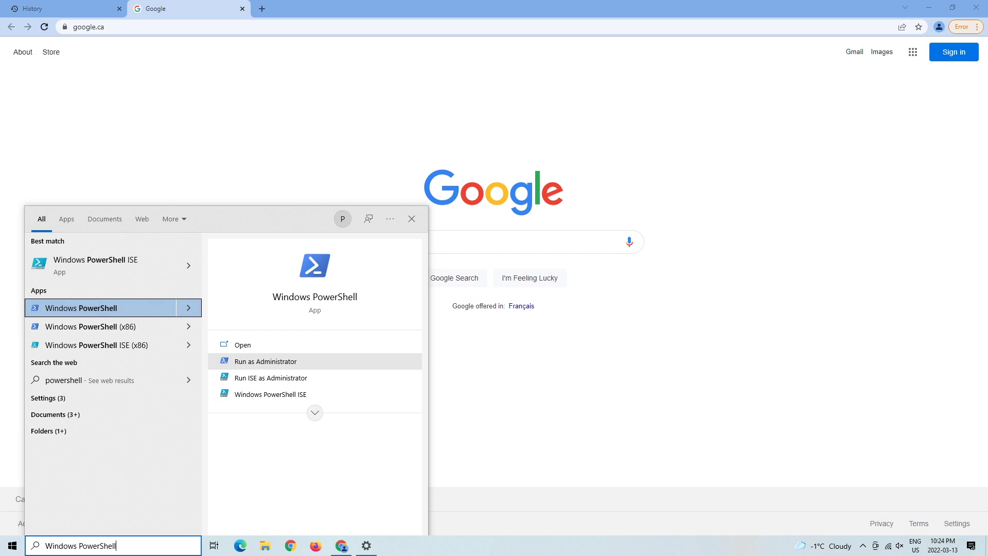
click(265, 361)
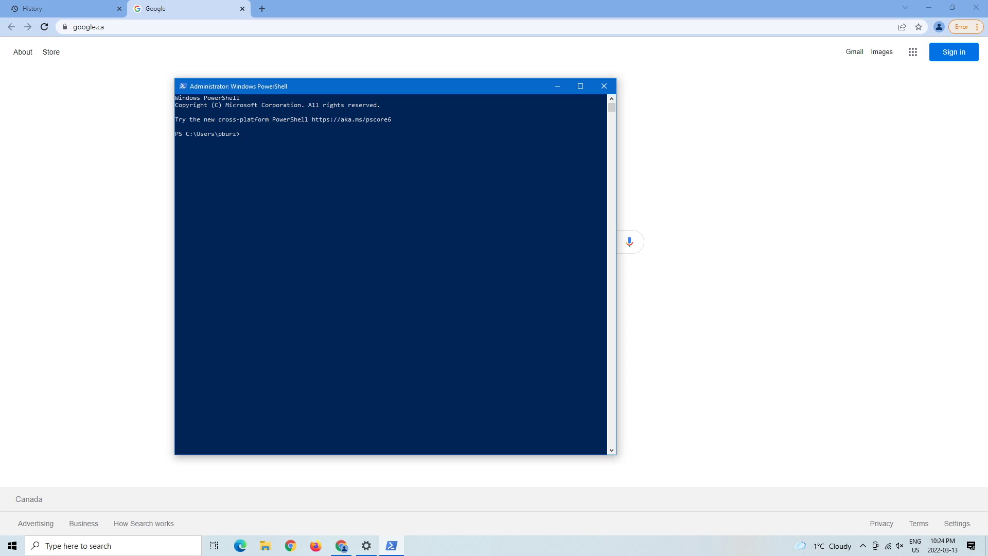
text(ipconfig /release)
Step: Release the IP address with ipconfig /release, review the adapter output, then clear the console with cls
key(Return)
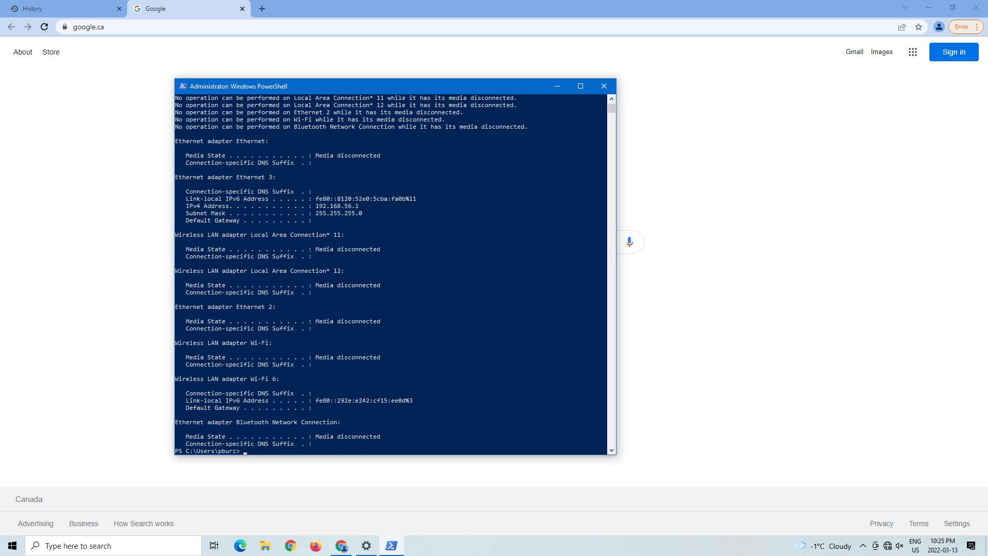
scroll(391, 274, up, 4)
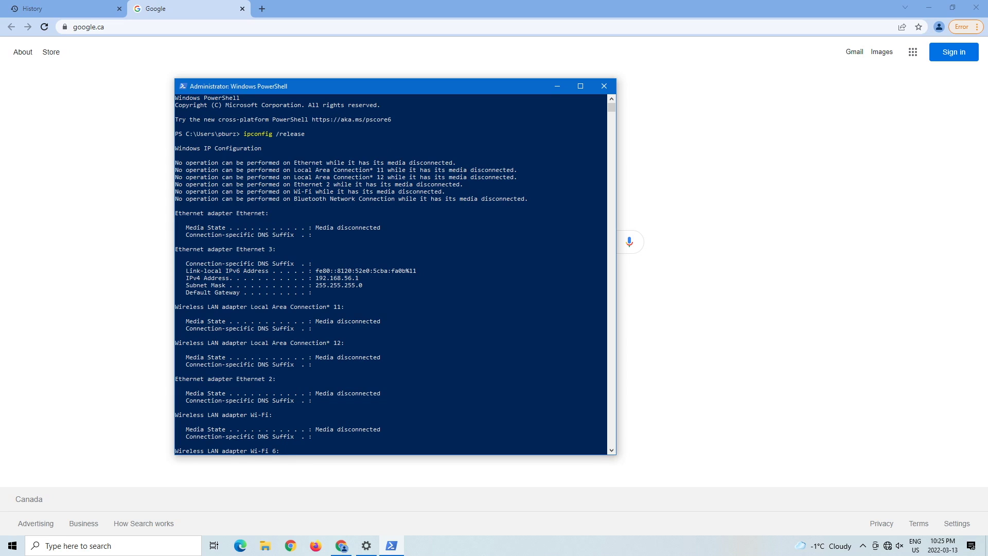
scroll(391, 274, down, 7)
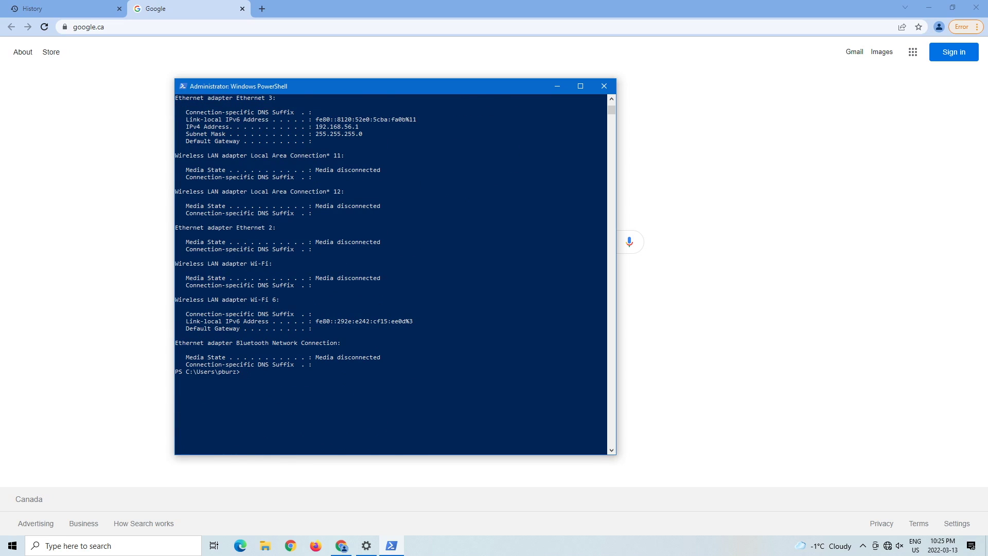
text(cls)
key(Return)
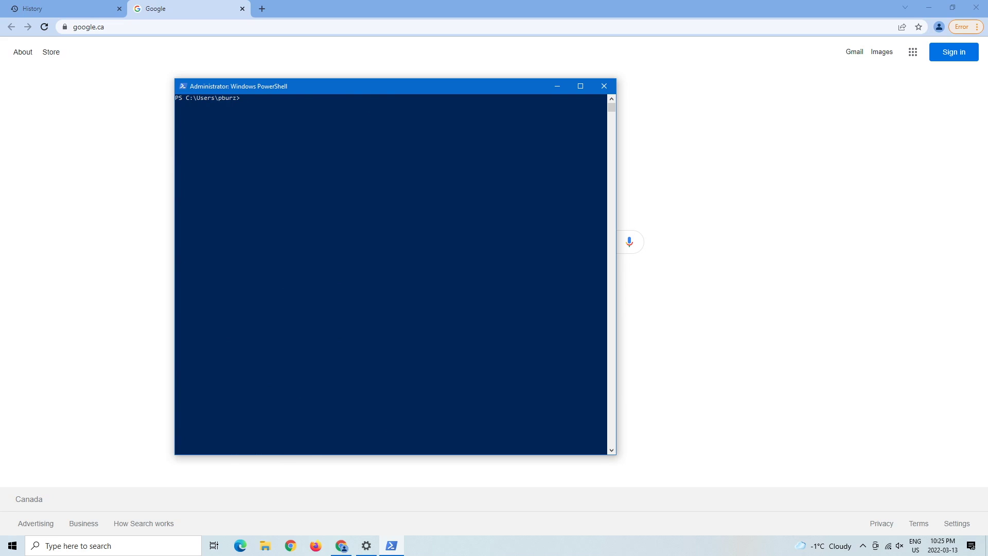
Step: Flush the DNS resolver cache with ipconfig /flushdns
text(ipconfig /flushdns)
key(Return)
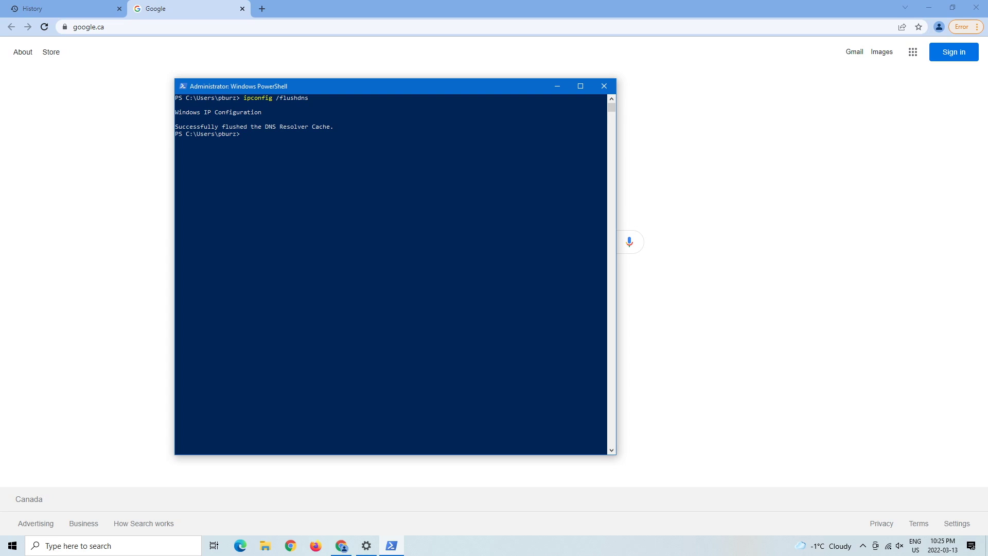
Step: Clear the console, renew the IP so Wi-Fi 6 gets 192.168.0.126, and review the output
text(clear)
key(Return)
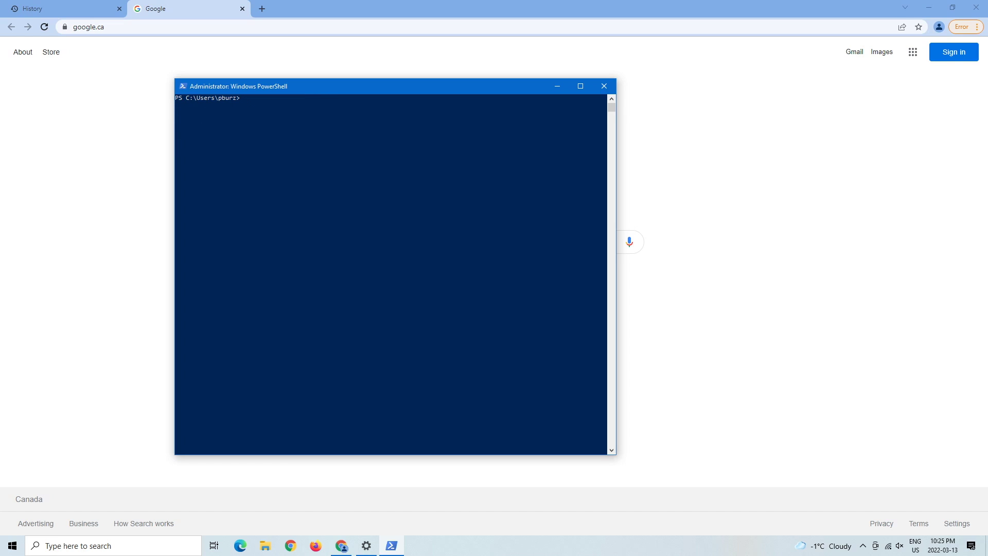
text(ipconfig /renew)
key(Return)
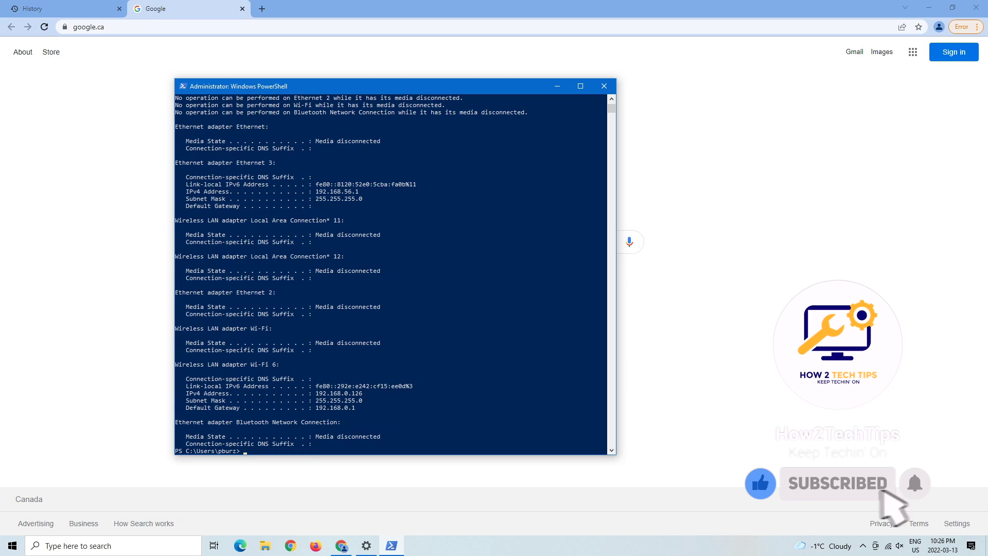
scroll(391, 272, down, 1)
scroll(391, 273, down, 1)
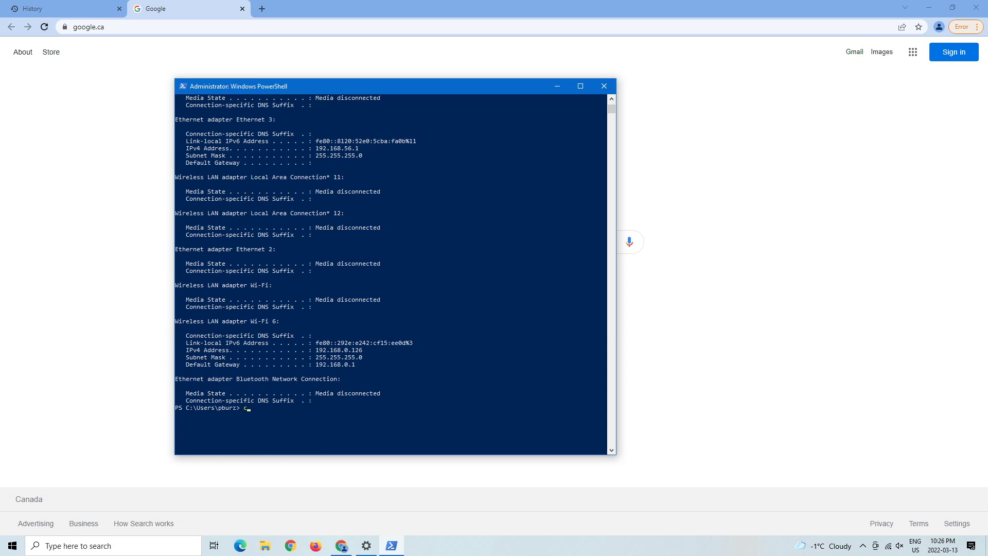
text(ls)
key(Return)
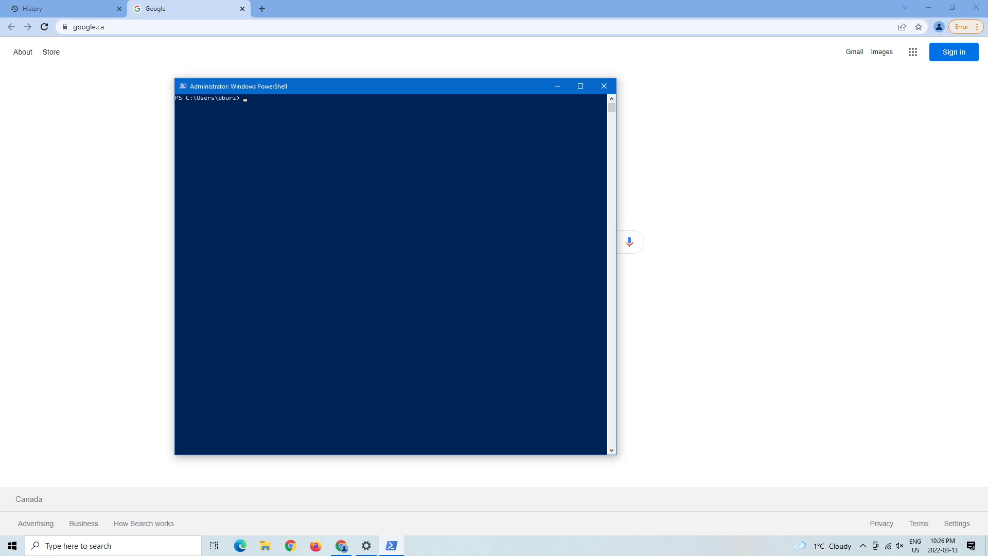
Step: Reset the TCP/IP stack with netsh int ip reset, then clear the console
text(nett)
key(BackSpace)
text(sh int ip reset)
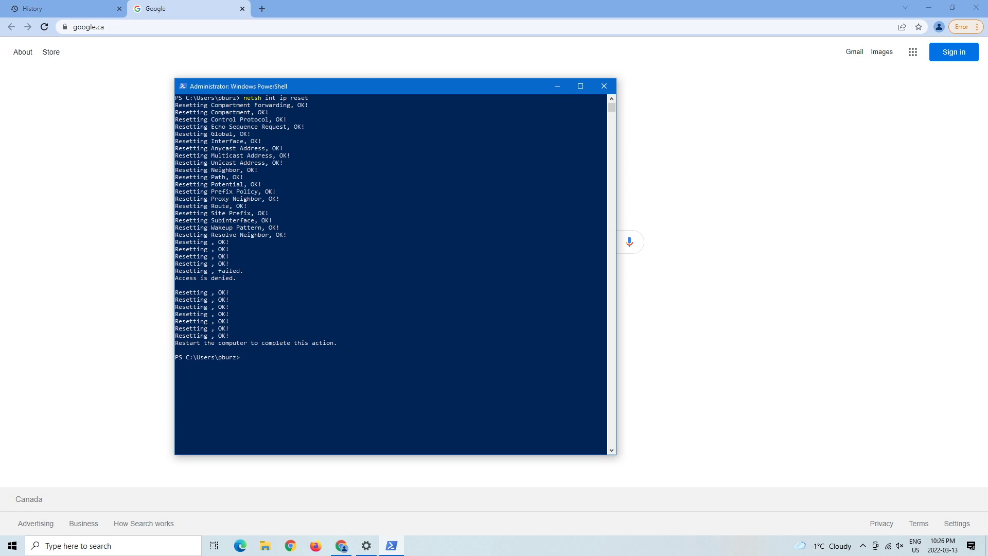
text(clear)
key(Return)
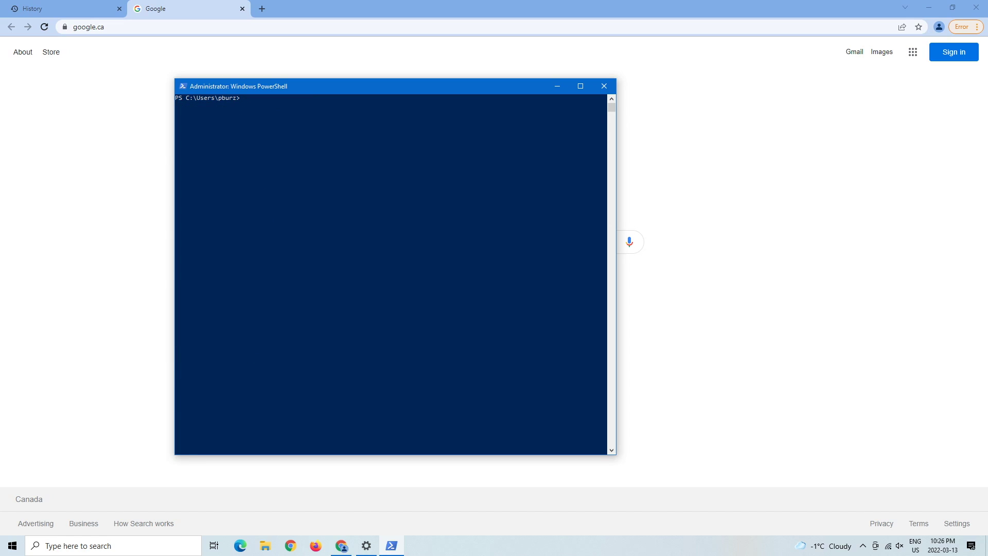
Step: Reset the Winsock catalog with netsh winsock reset, then close PowerShell
text(netsh winsock reset)
key(Return)
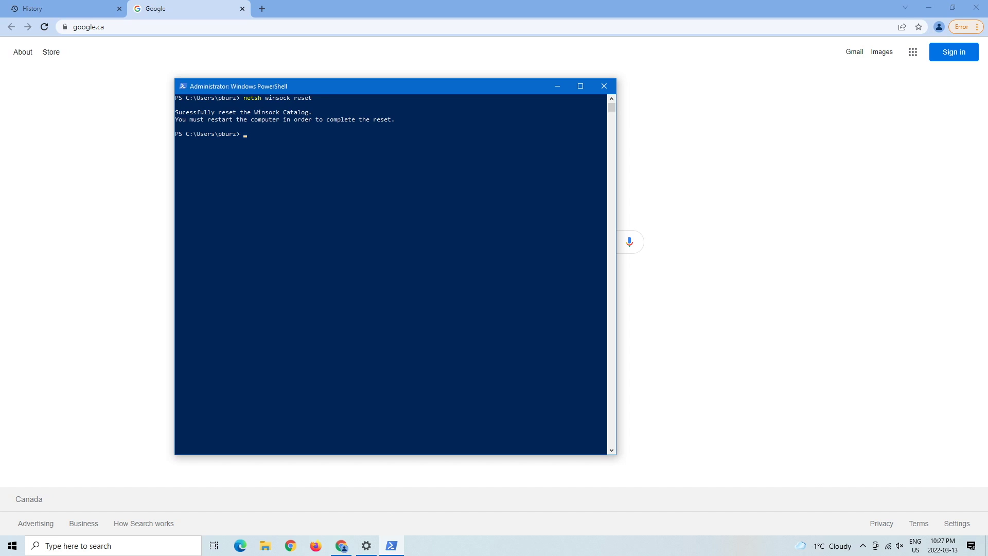
key(alt+F4)
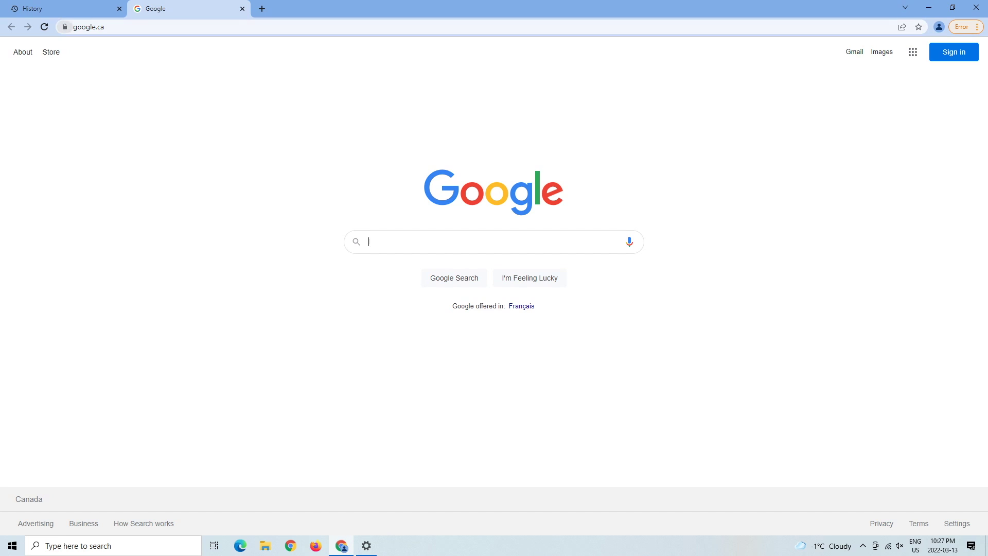
Step: Reload the Google page and search for 'google chrome download'
key(F5)
key(ctrl+l)
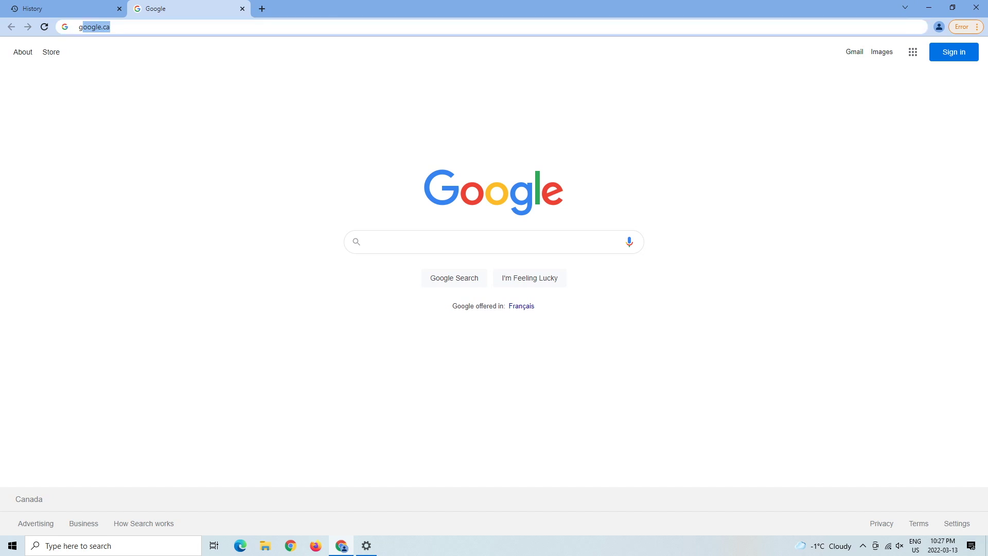
text(google chrome download)
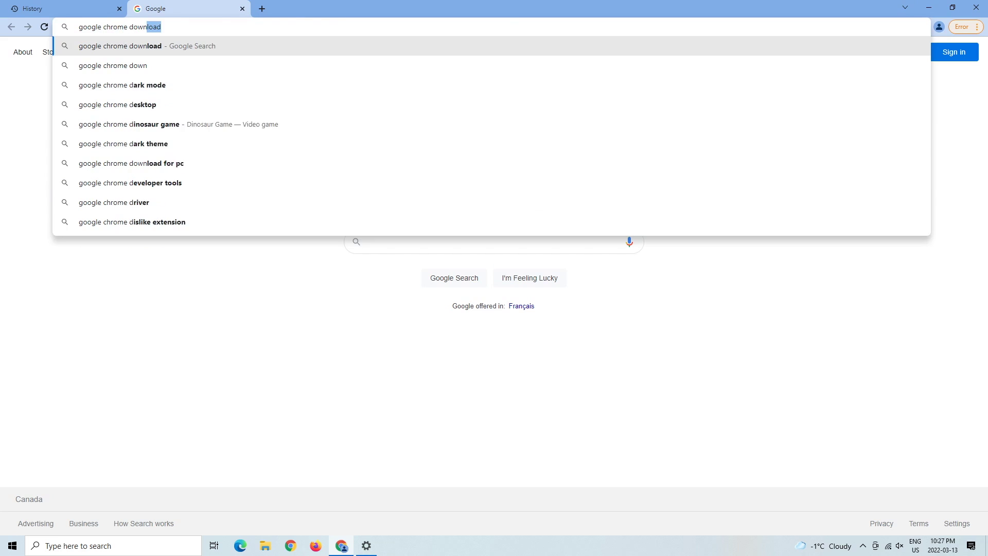
key(Return)
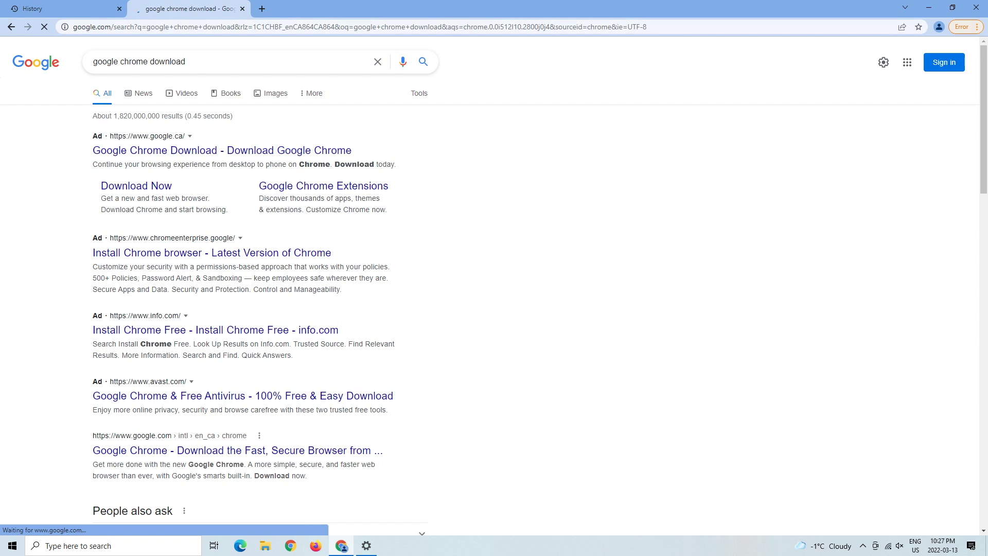
Step: Open the official Google Chrome download page from the results, then close that tab
scroll(211, 255, down, 1)
scroll(257, 288, up, 1)
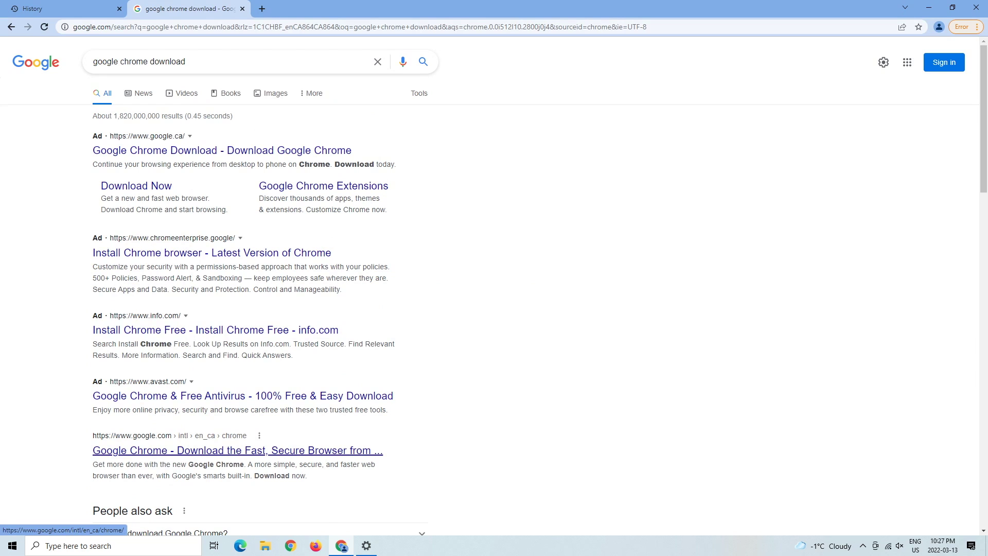
click(237, 450)
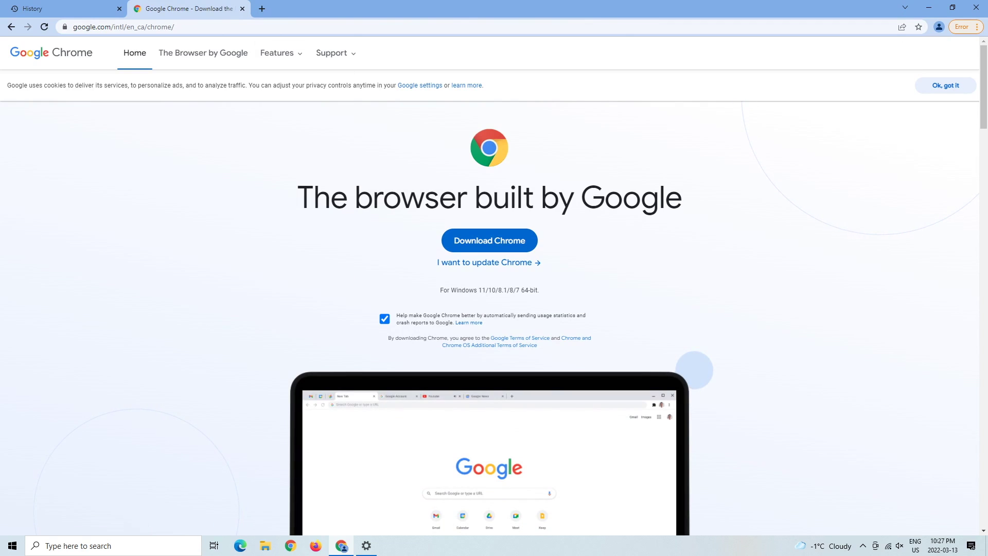
click(242, 8)
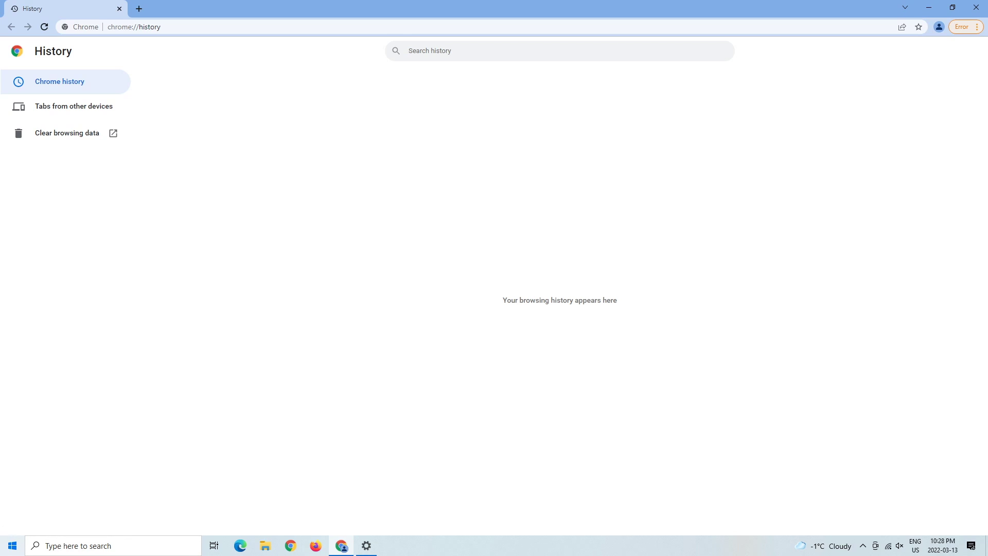
click(77, 545)
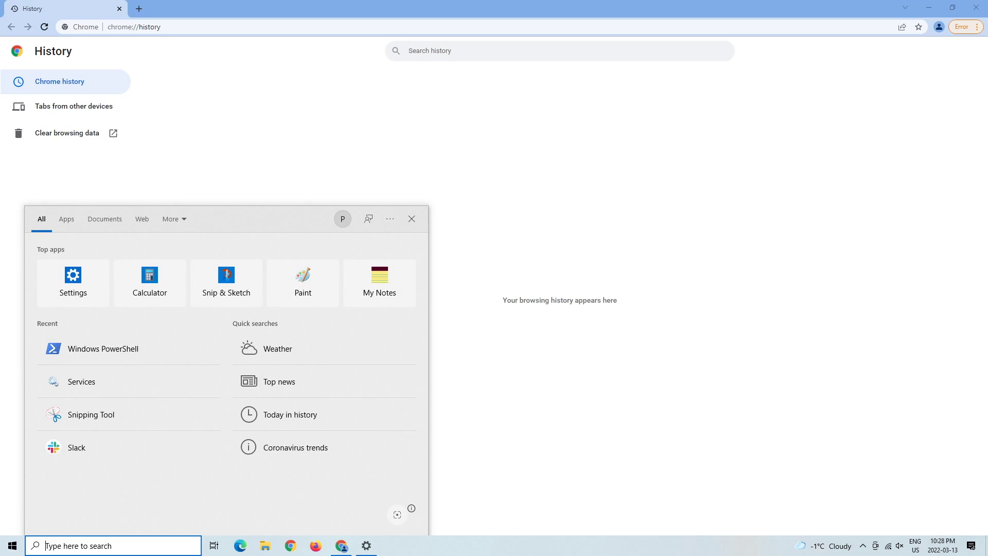
Step: Open Device Manager via Windows Search and select the TP-Link Wireless USB Adapter under Network adapters
text(de)
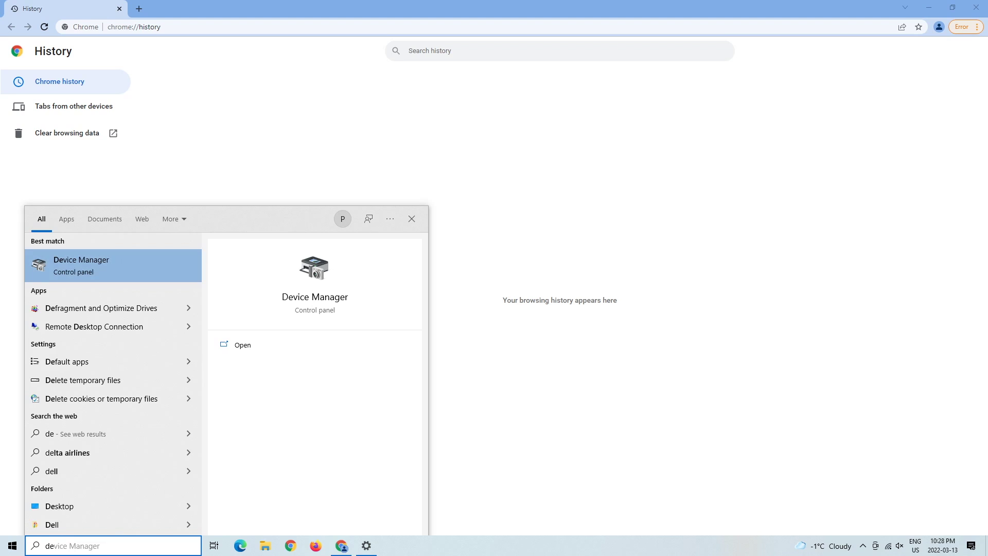
key(Return)
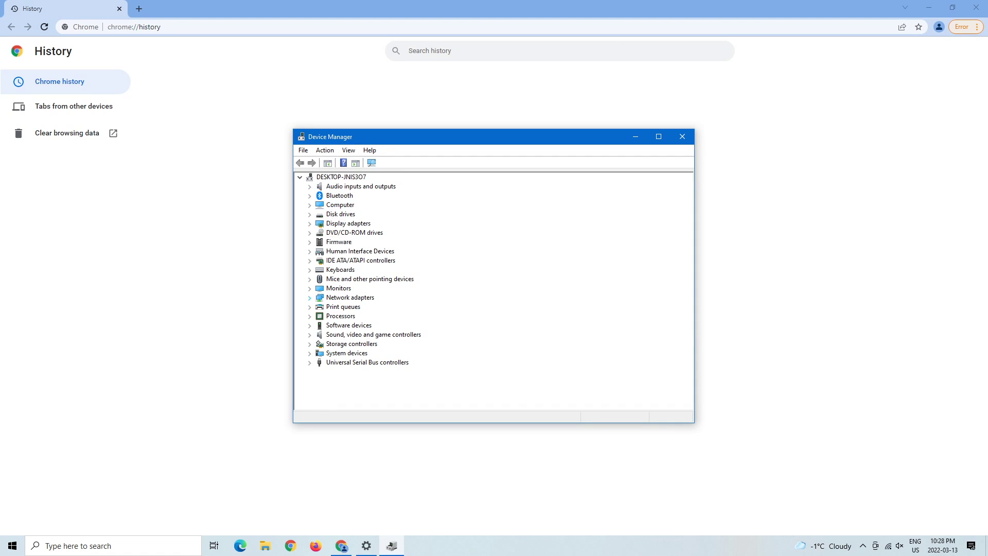
click(309, 298)
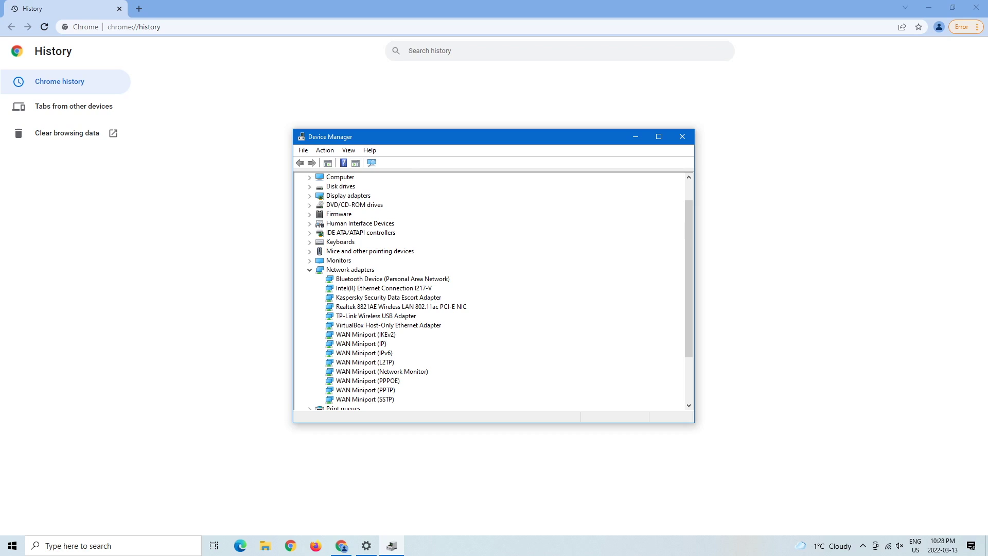
click(376, 316)
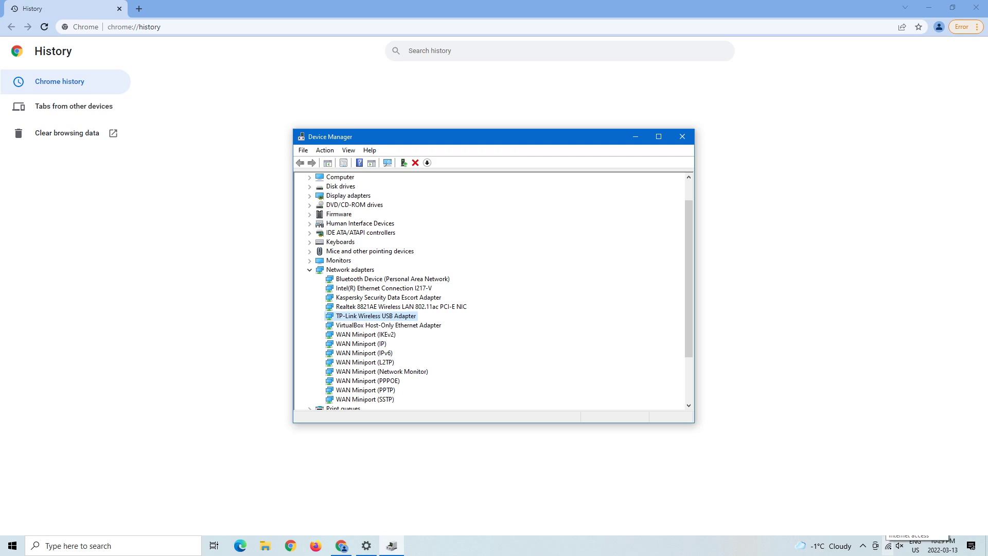
right_click(888, 545)
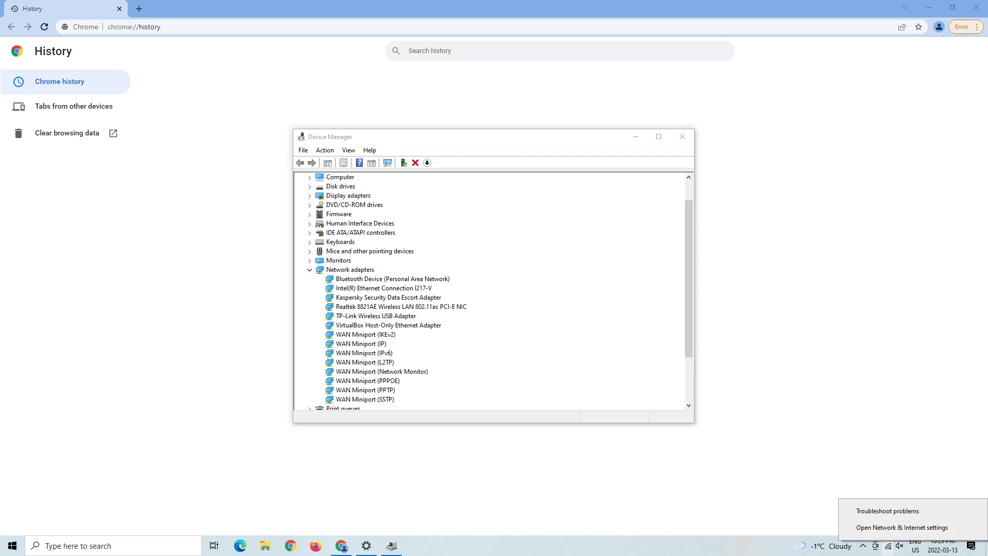
key(alt+Tab)
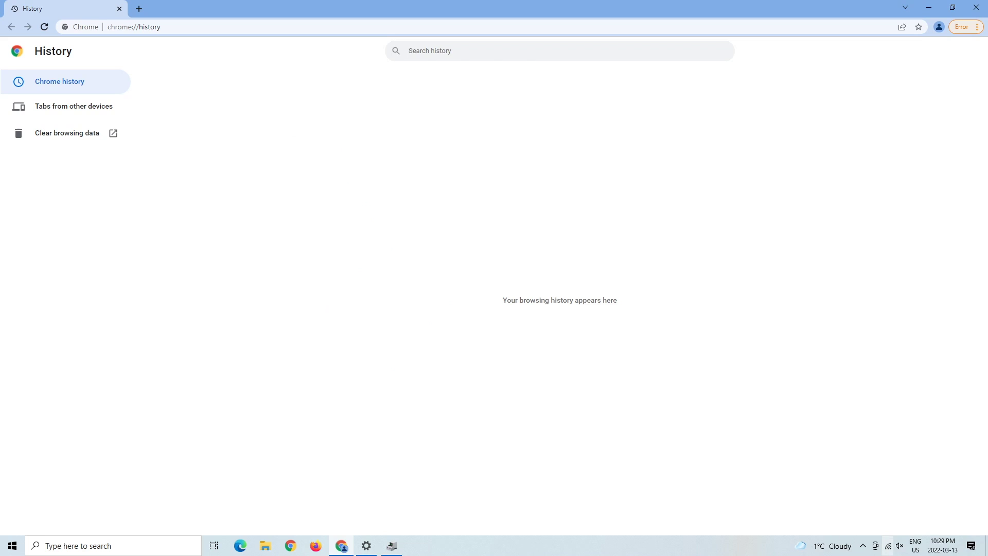
Step: Open Network & Internet settings and Network Connections to confirm Wi-Fi 6 uses the TP-Link adapter
right_click(888, 545)
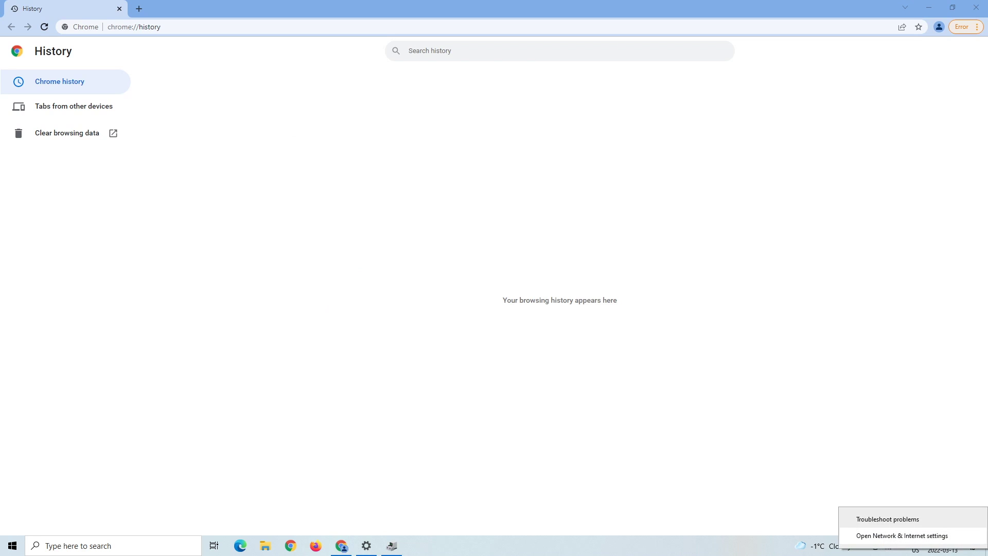
click(901, 535)
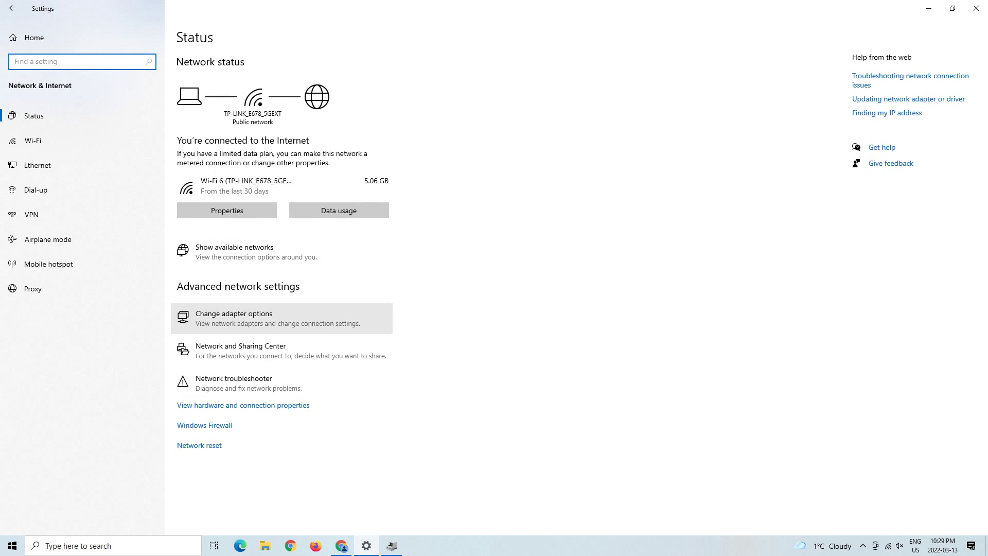
click(233, 317)
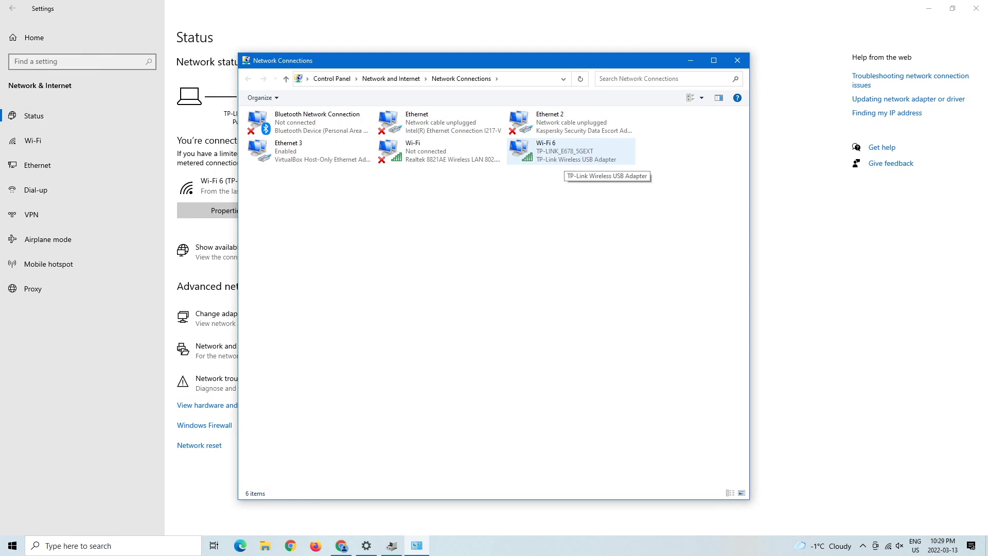
click(566, 157)
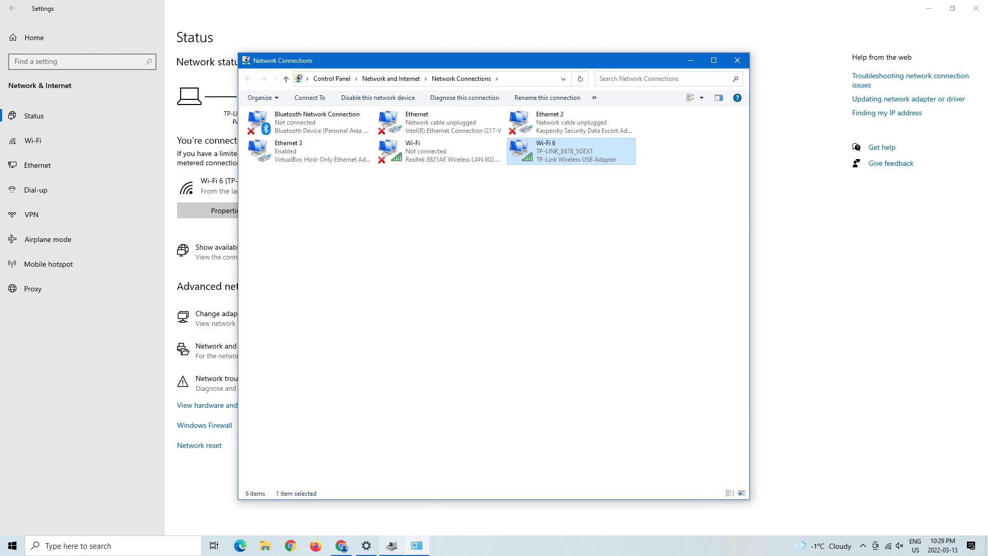
click(391, 545)
drag(463, 136, 451, 198)
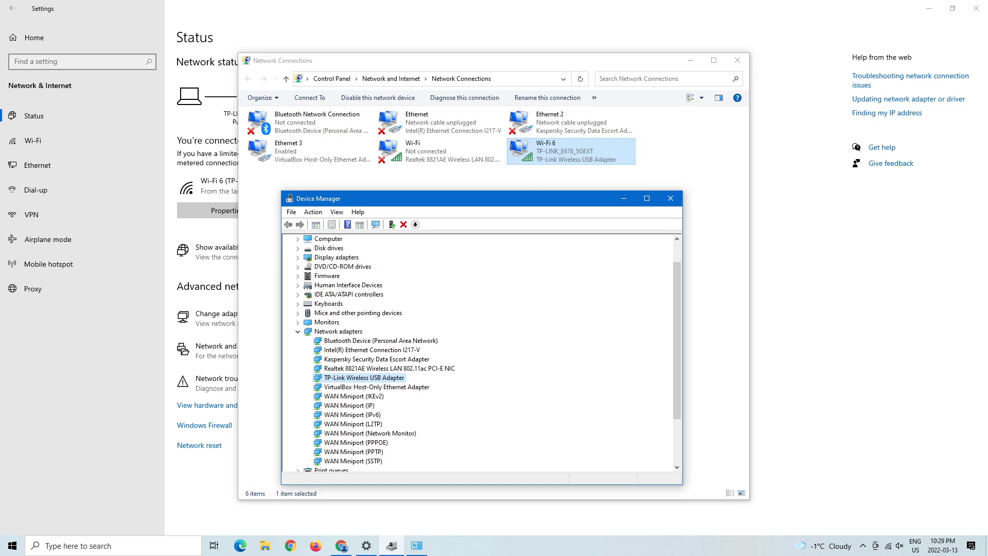
Step: Search automatically for a newer TP-Link Wireless USB Adapter driver, then continue to Windows Update
right_click(353, 378)
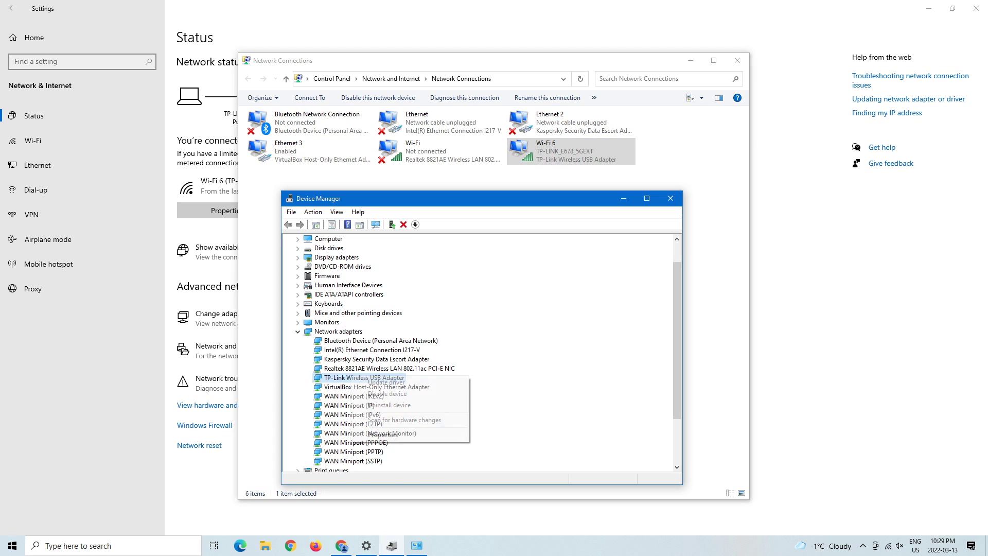
right_click(343, 378)
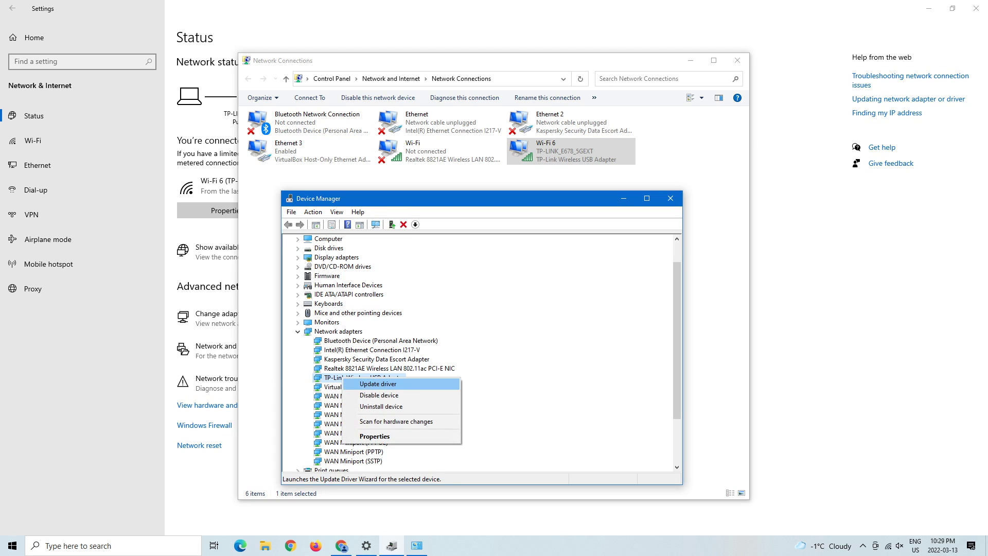
click(378, 383)
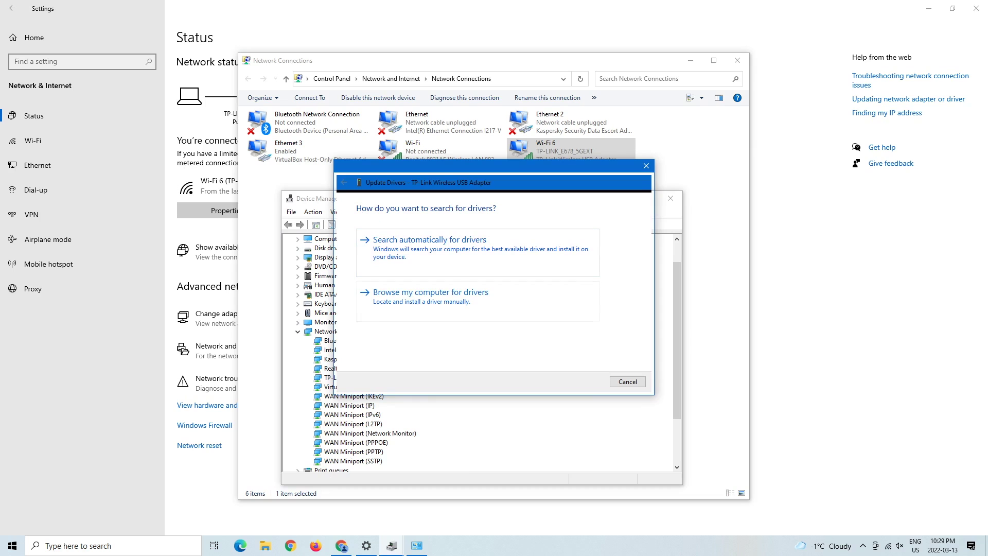
key(Return)
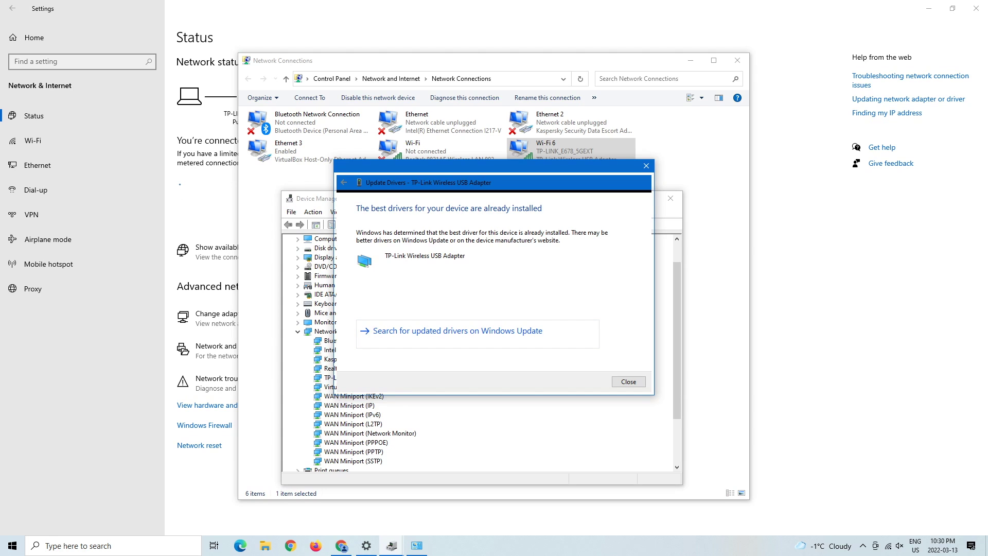
click(457, 330)
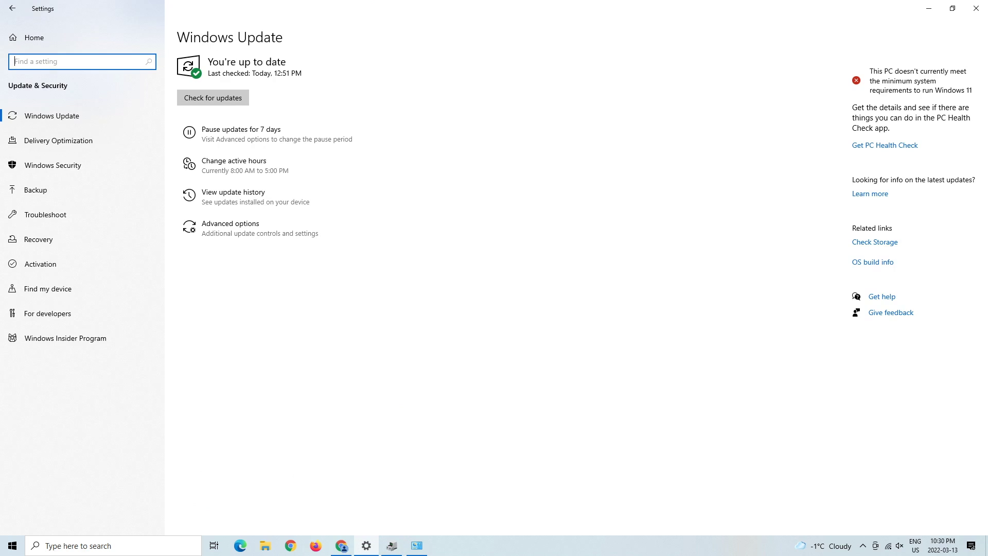
Step: Check for Windows updates, which finds the 2022-02 .NET Framework preview KB5010472
click(212, 98)
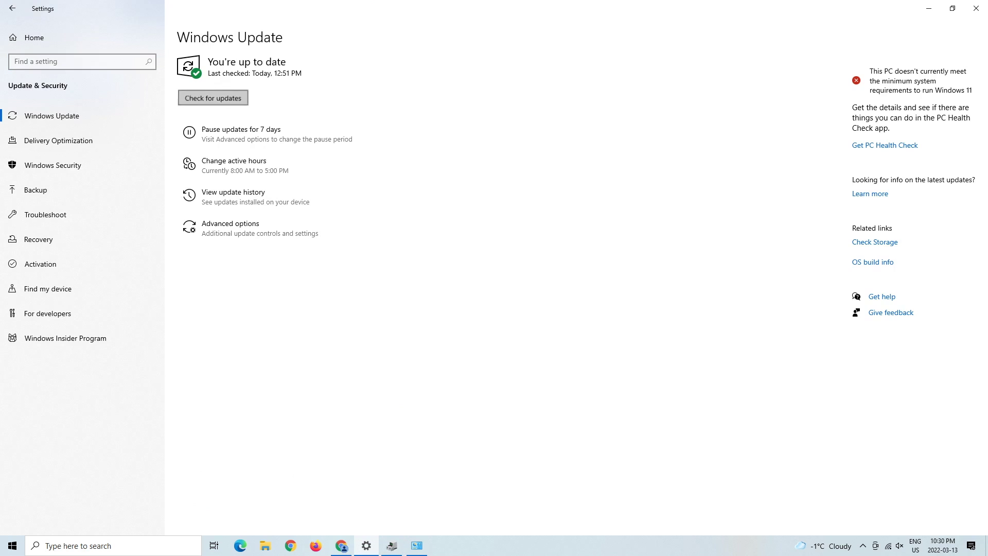